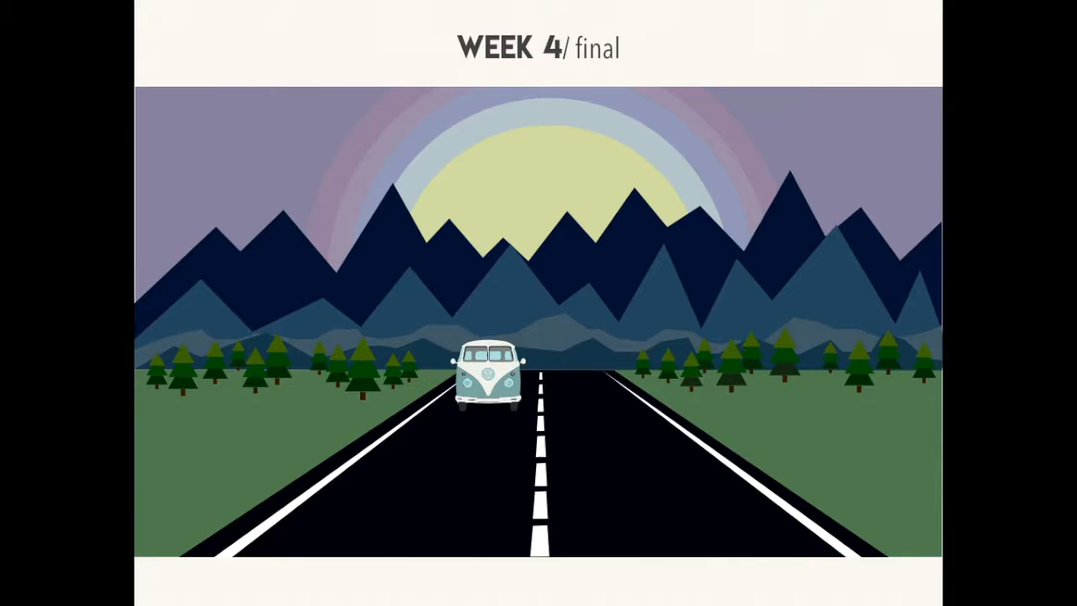
- Leave the Keynote slideshow and switch to Illustrator with the roadtrip.ai artwork on screen
key(Right)
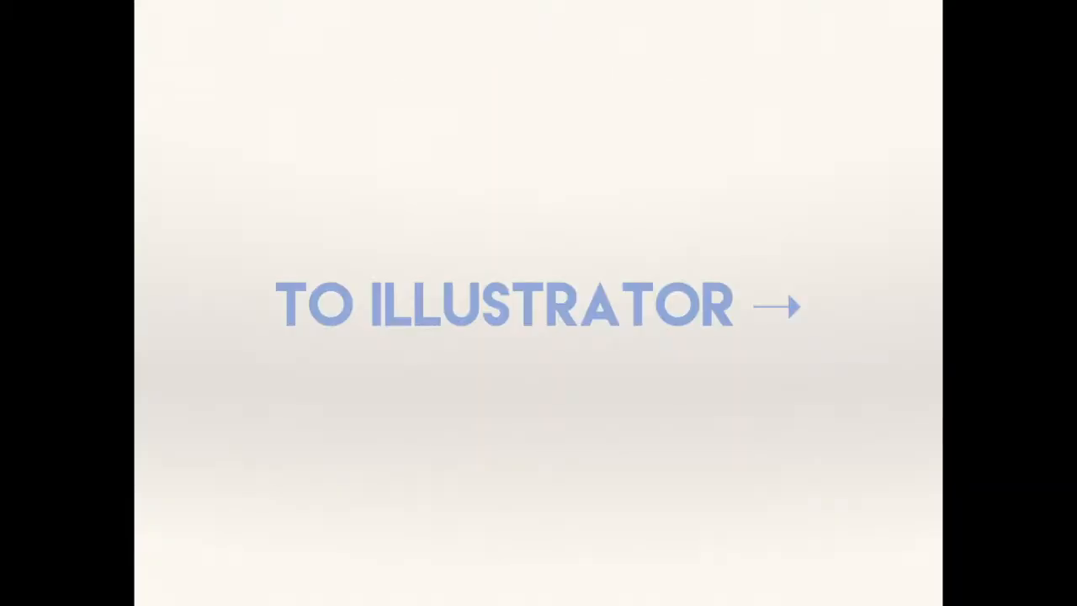
key(Escape)
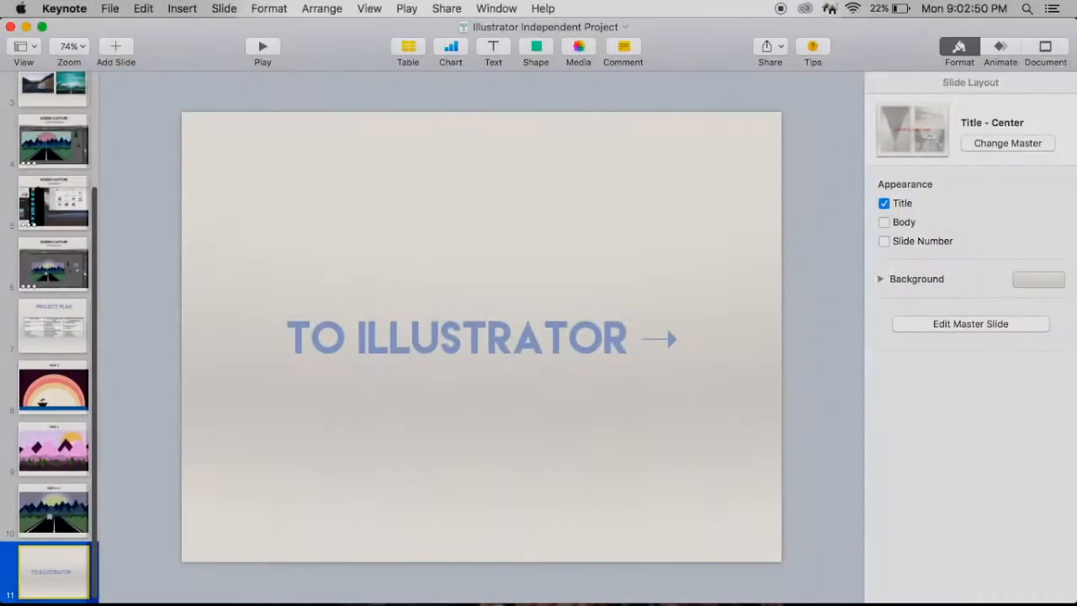
key(super+Tab)
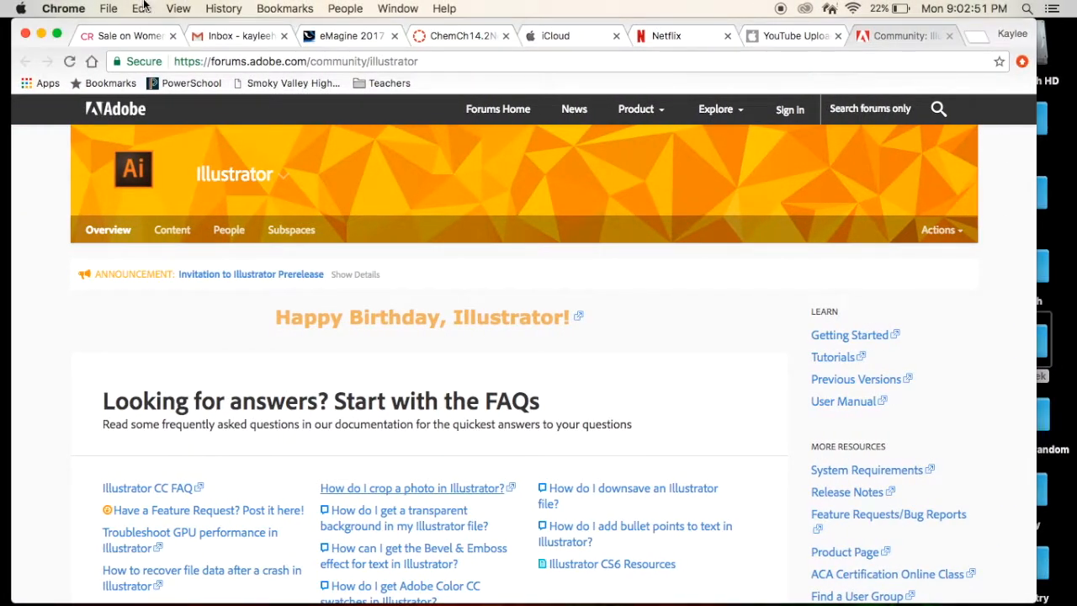
click(41, 34)
double_click(318, 269)
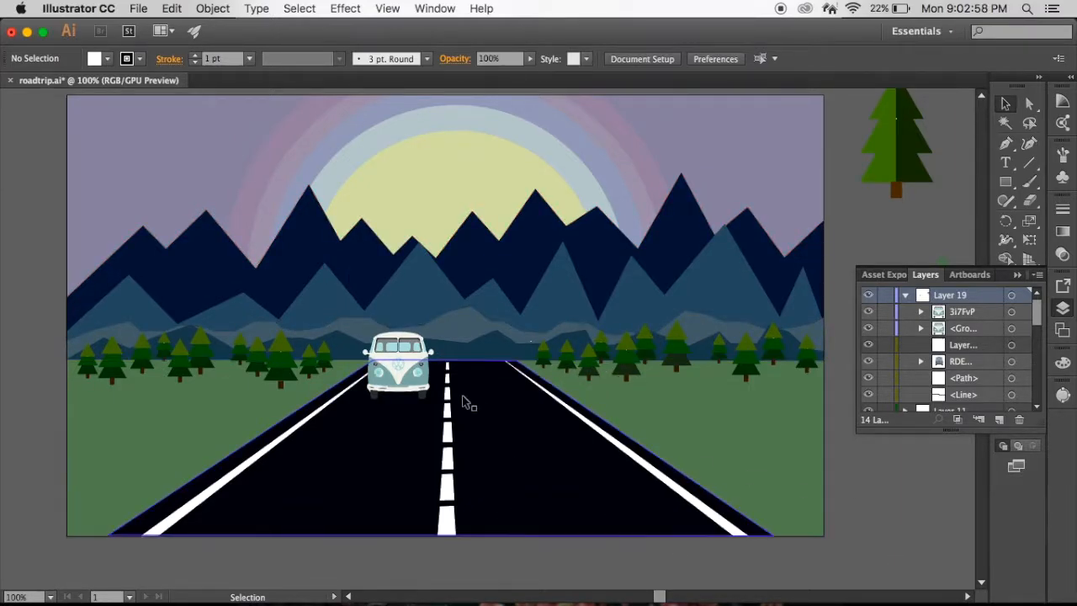
- Select the black road shape and examine the artwork's layer stack, collapsing Layer 19
click(525, 449)
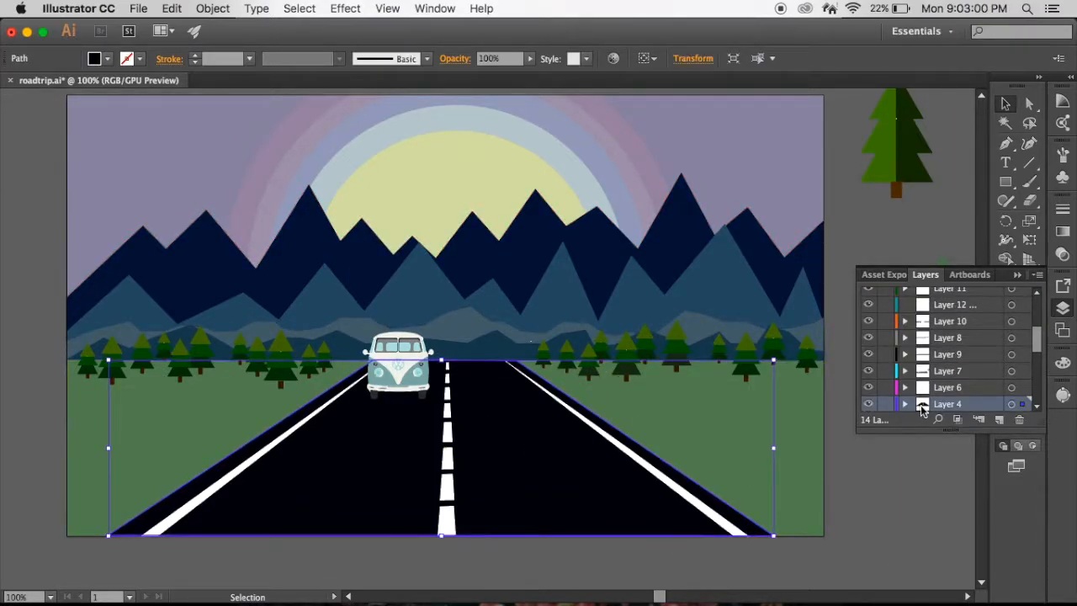
scroll(961, 363, up, 10)
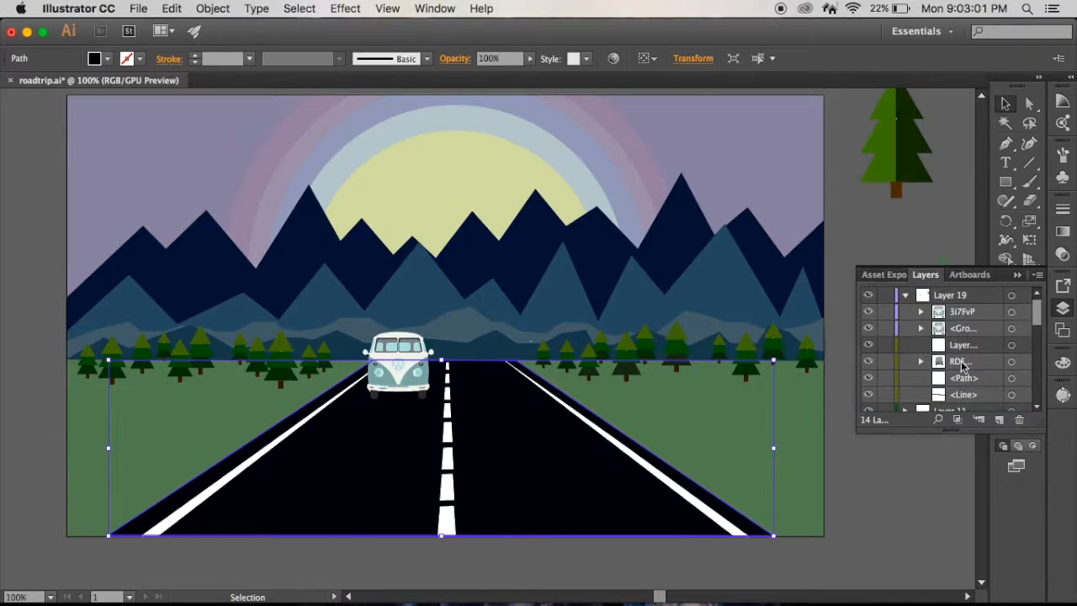
click(905, 296)
scroll(987, 395, down, 5)
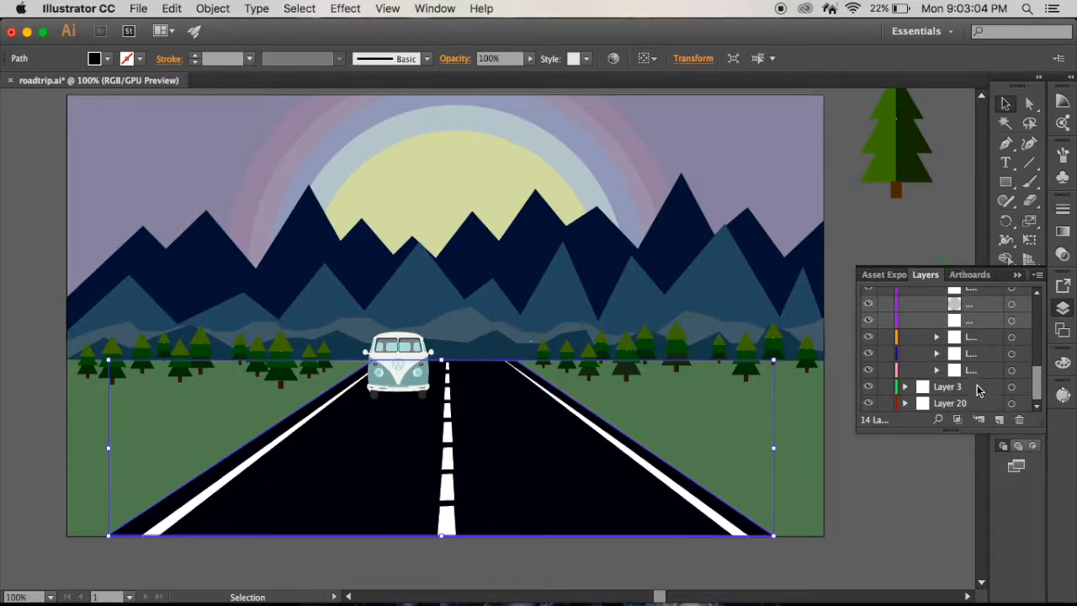
scroll(982, 392, up, 3)
click(905, 337)
click(906, 338)
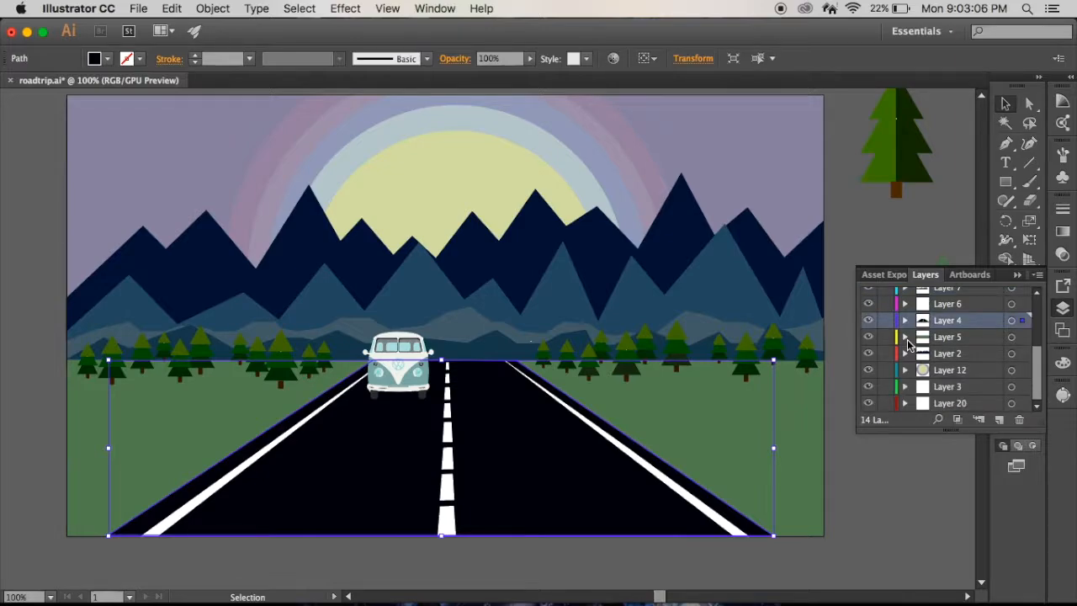
- Examine the contents of Layer 19 and Layer 5 in the layer list, leaving both collapsed
scroll(989, 356, up, 4)
scroll(929, 339, down, 5)
scroll(929, 338, up, 5)
click(905, 296)
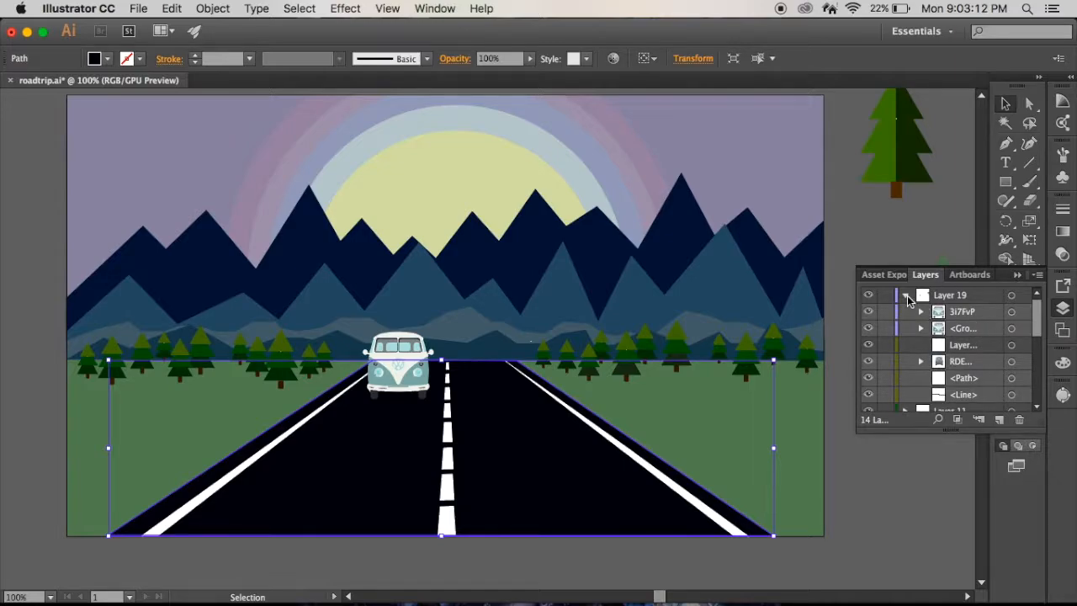
click(906, 297)
scroll(919, 353, down, 5)
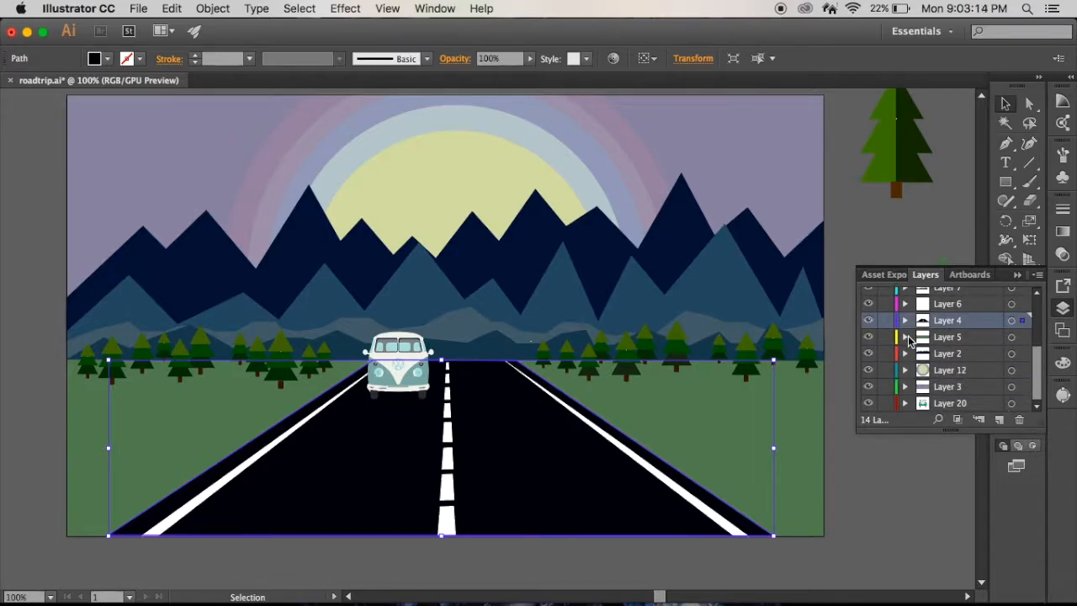
click(965, 336)
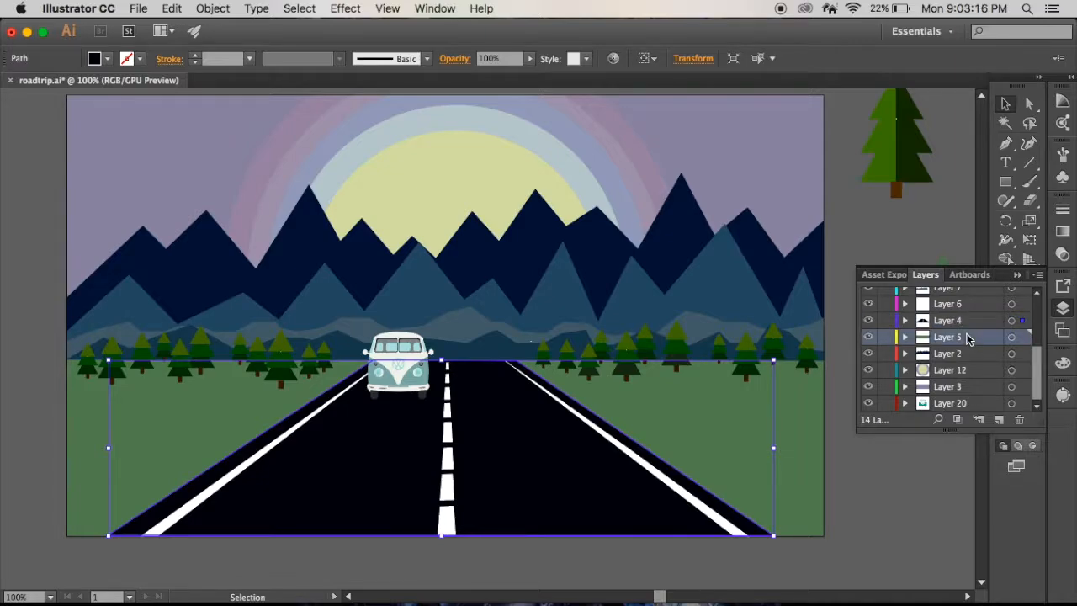
click(905, 336)
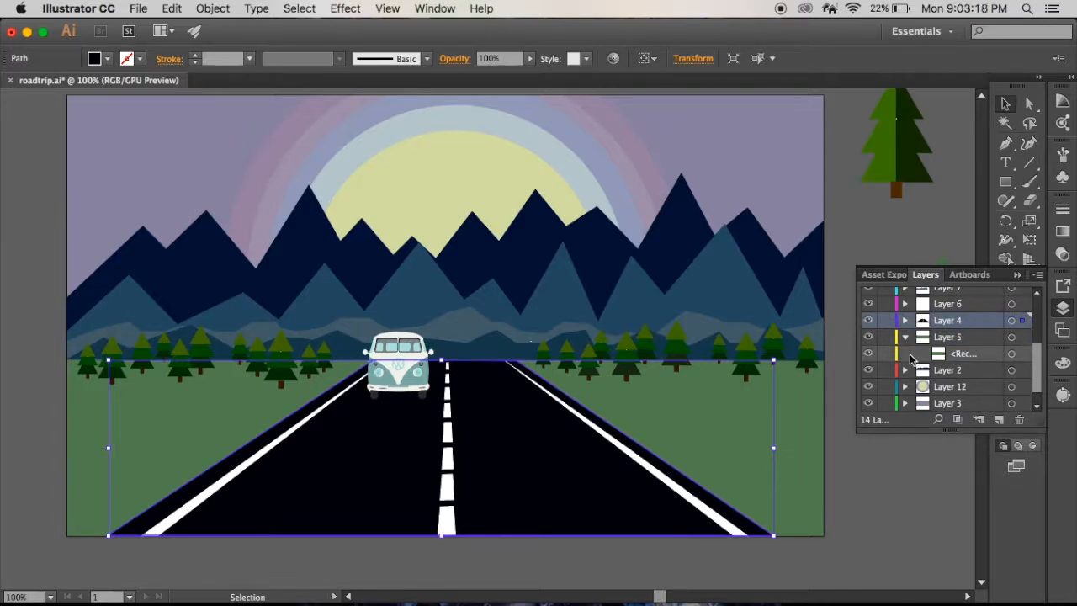
click(905, 336)
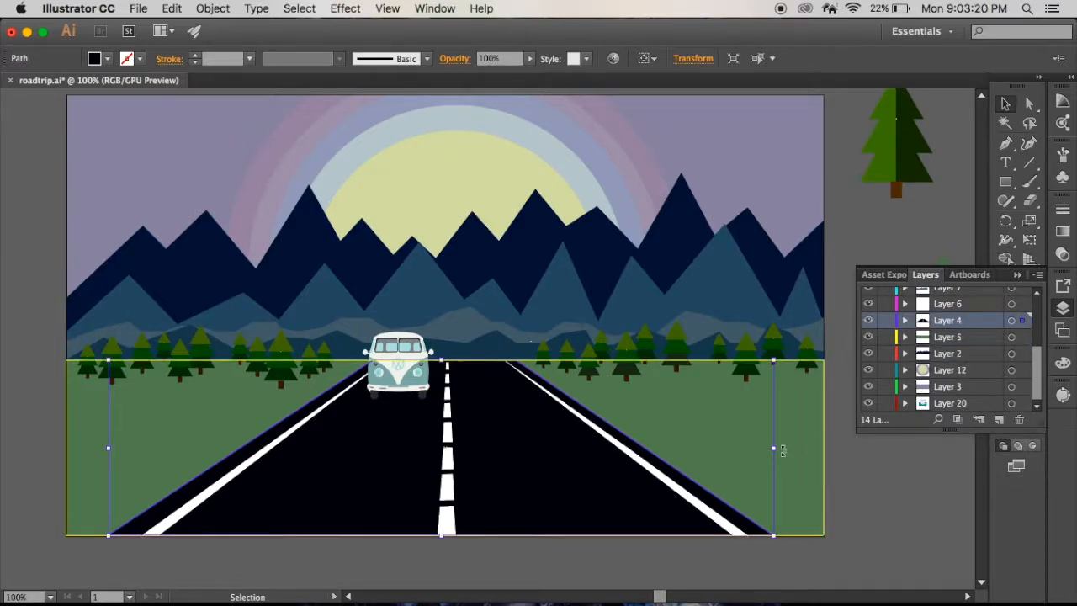
- Select the grass, the lighter blue mountains, the dark mountains and the sky in turn to identify their layers
click(796, 444)
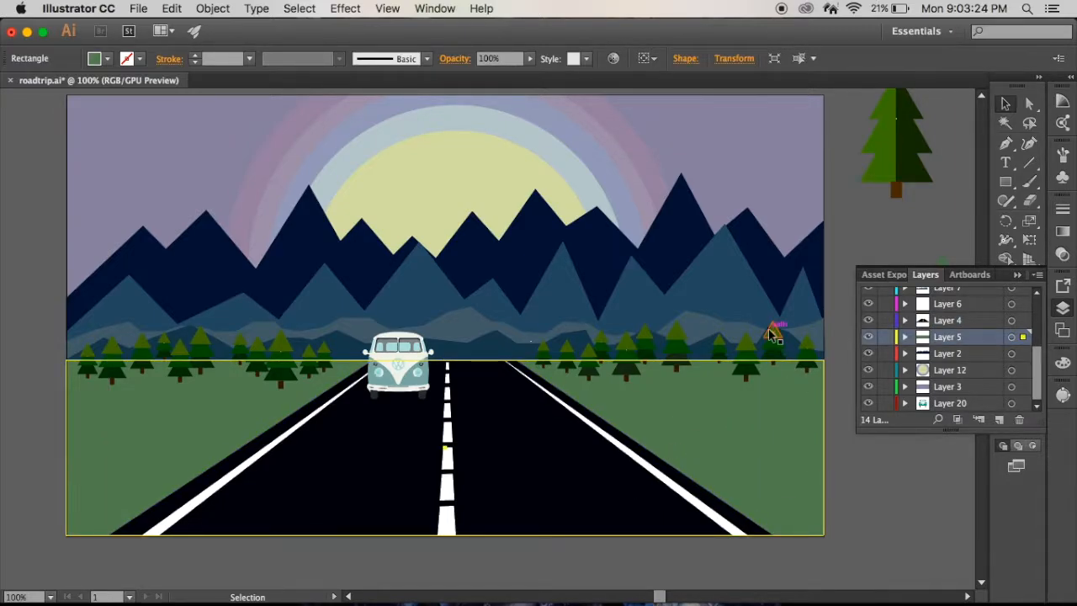
click(747, 310)
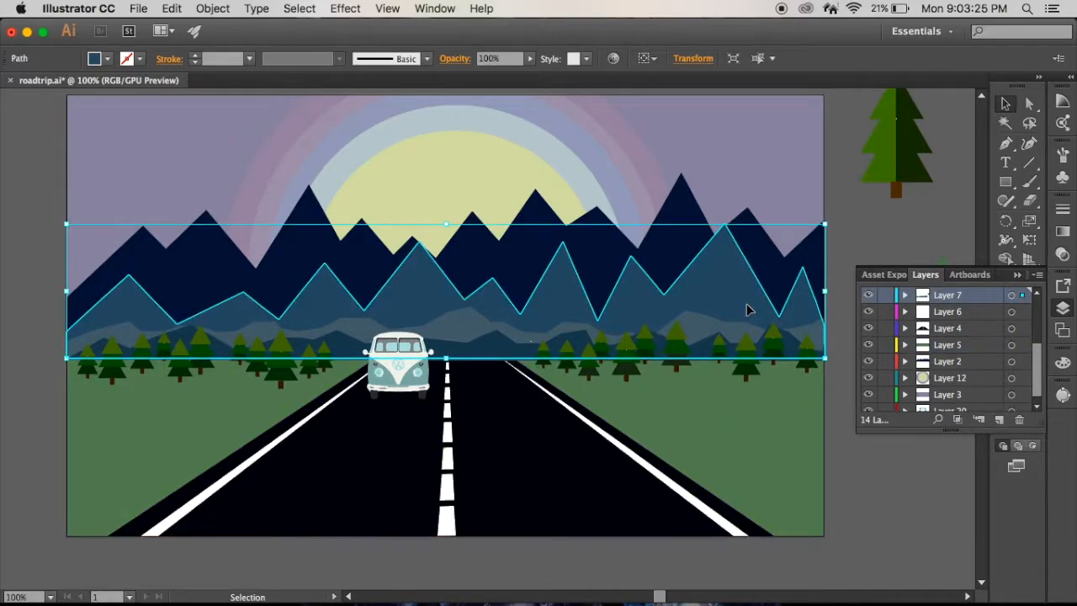
click(772, 250)
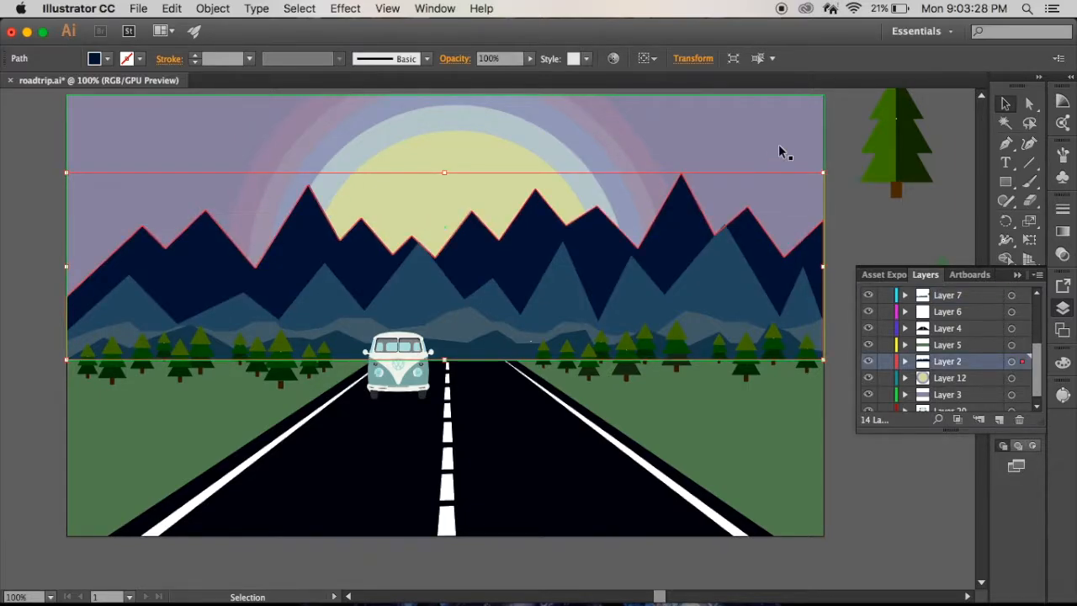
scroll(779, 146, up, 1)
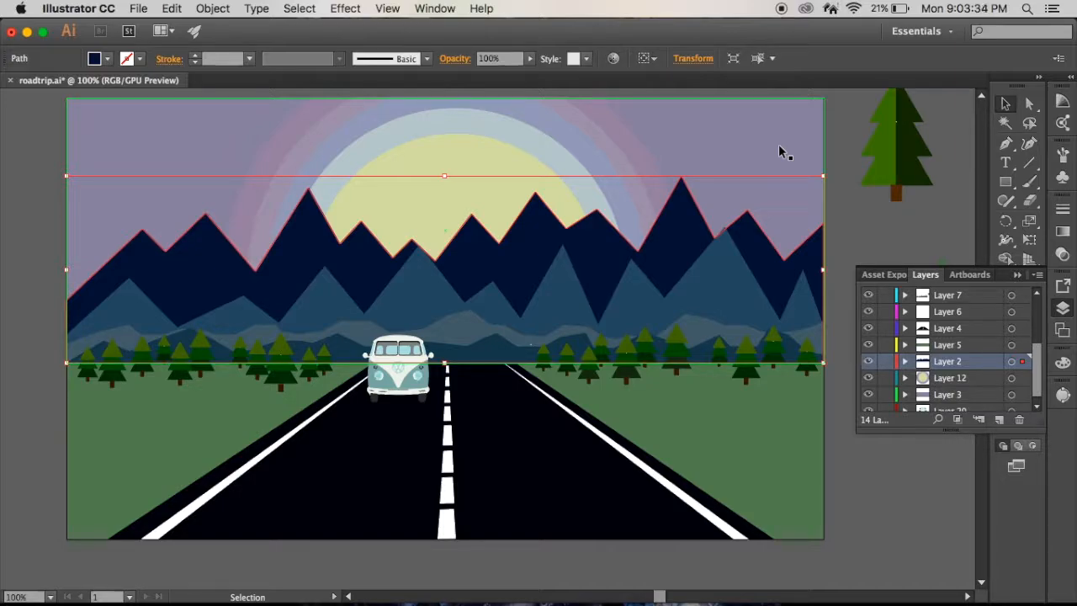
click(779, 148)
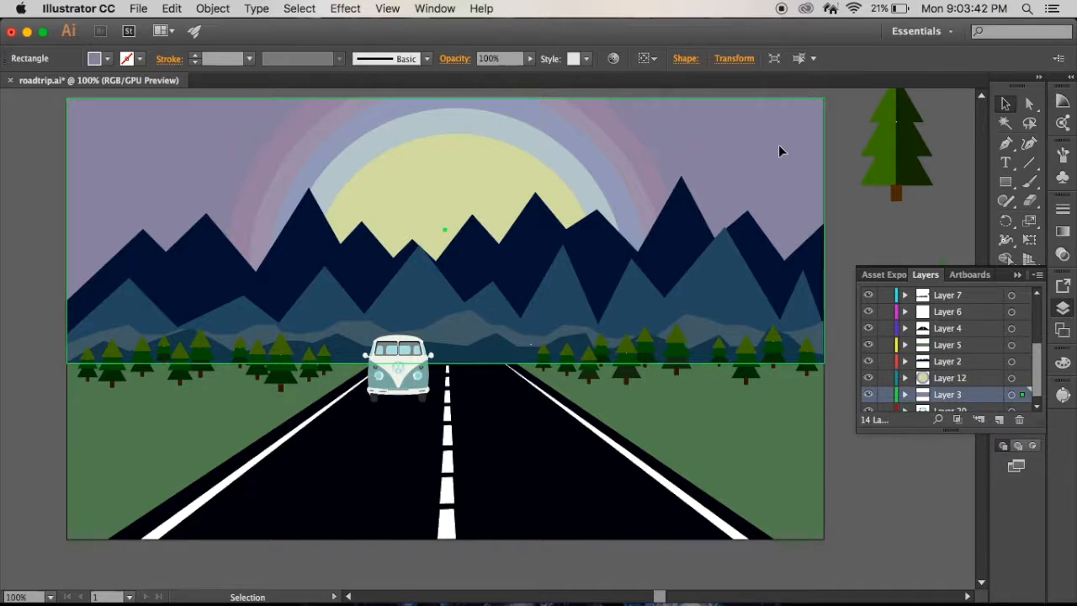
scroll(963, 352, down, 1)
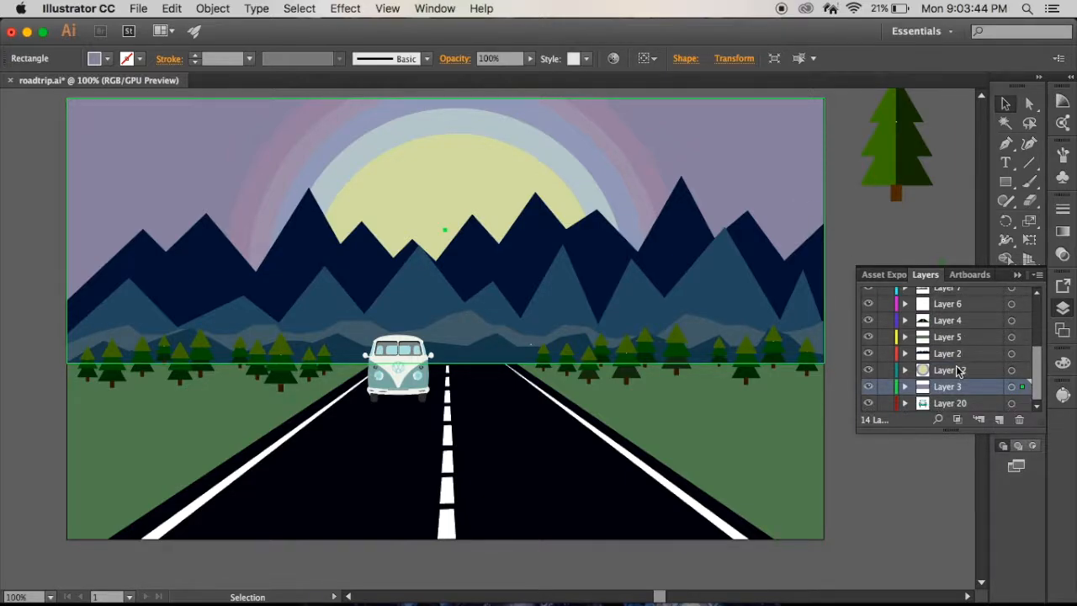
- Select the sky background and the lighter blue mountain range to compare their stacking order
click(884, 182)
click(880, 236)
click(798, 191)
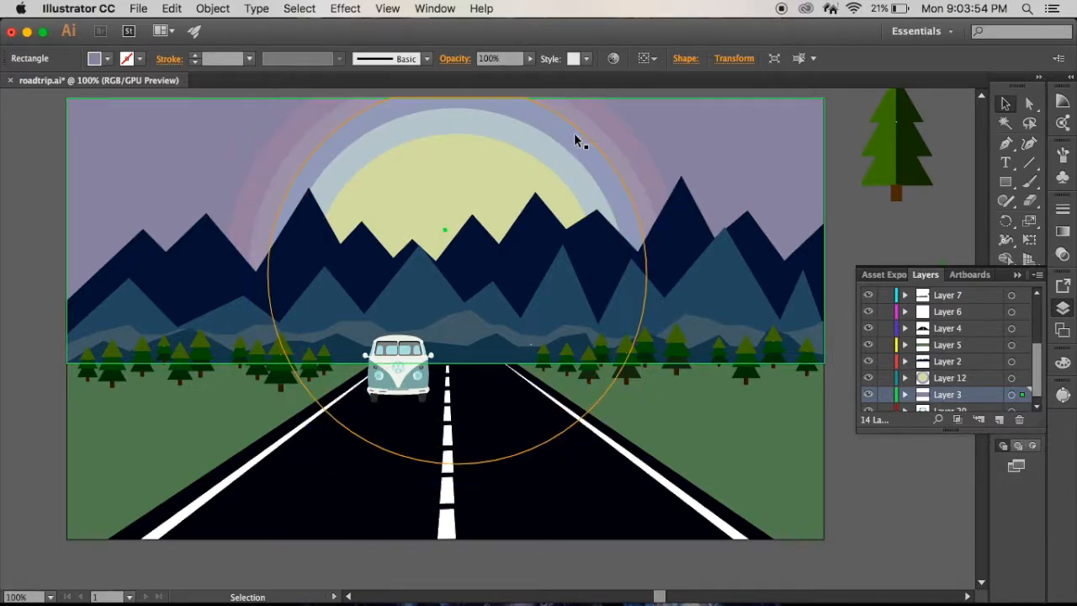
click(642, 263)
click(667, 302)
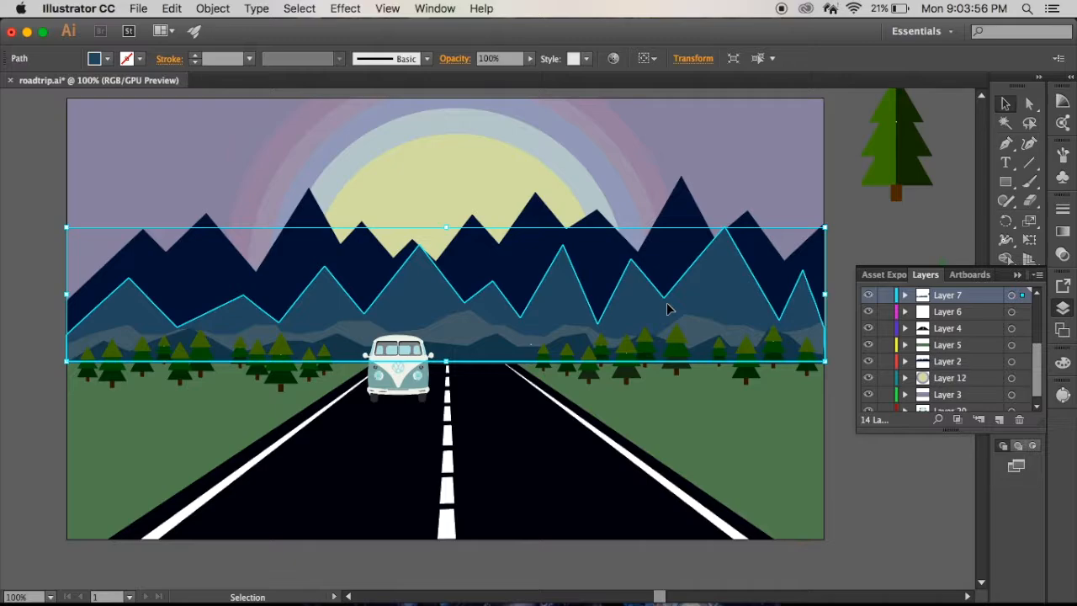
- Select the grass, road, low foothills, dark mountains and sky one after another to review how the scene is layered
click(710, 417)
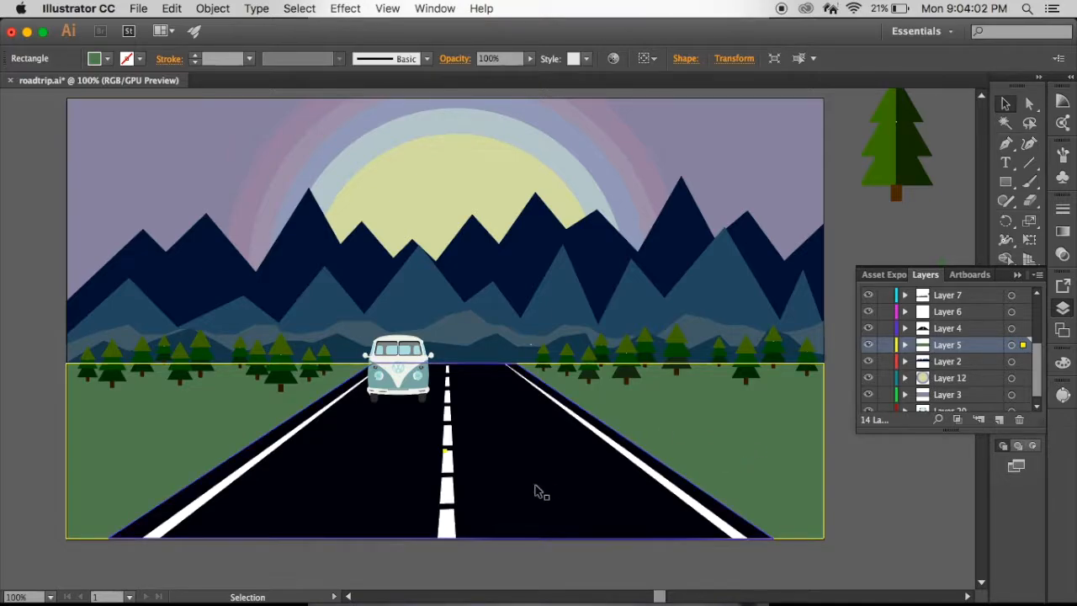
click(516, 418)
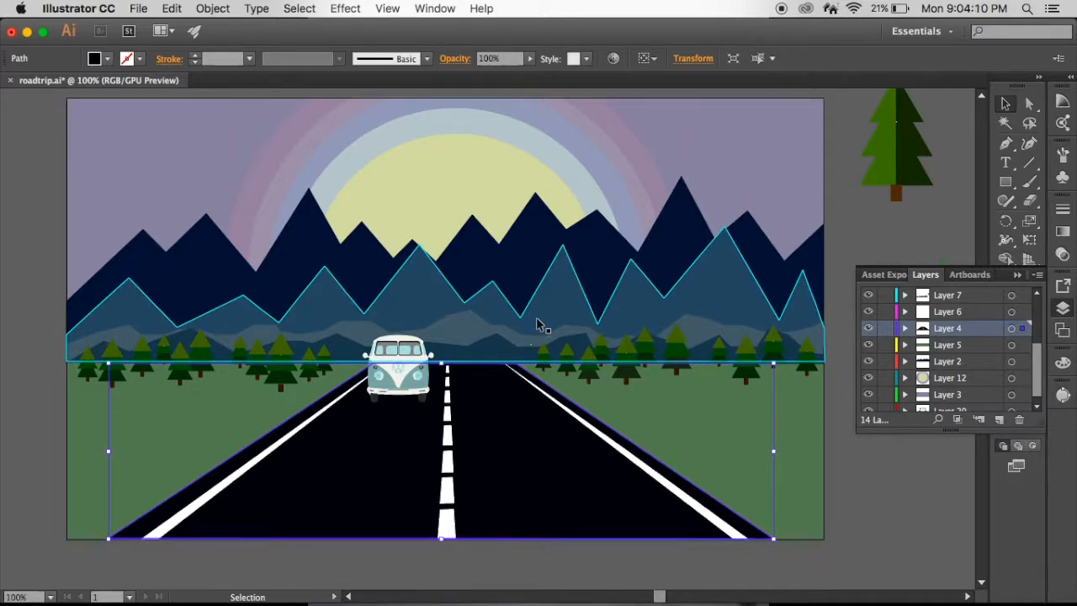
click(481, 339)
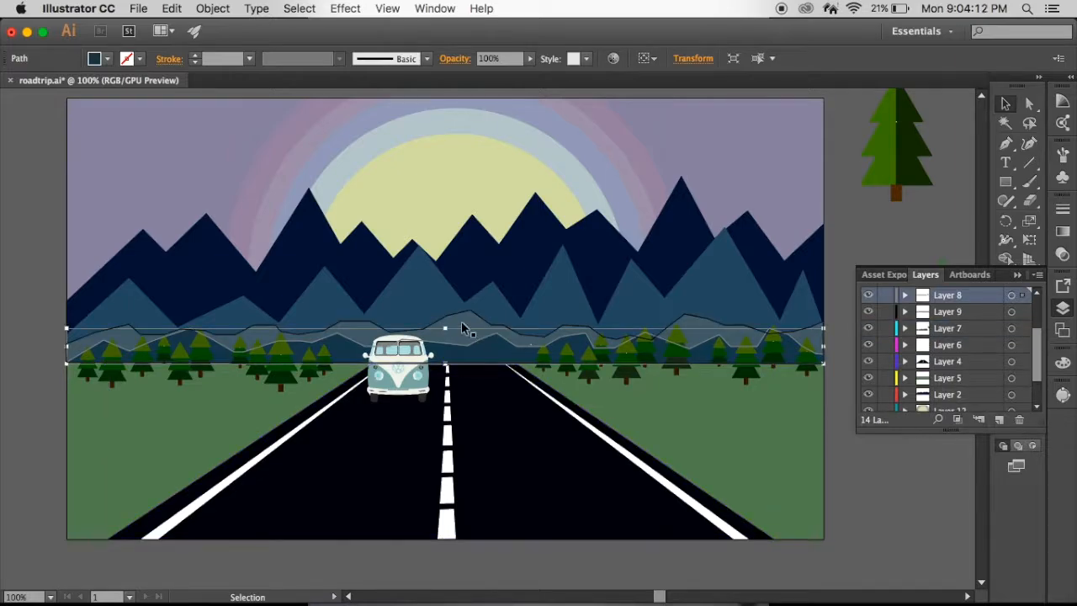
click(523, 266)
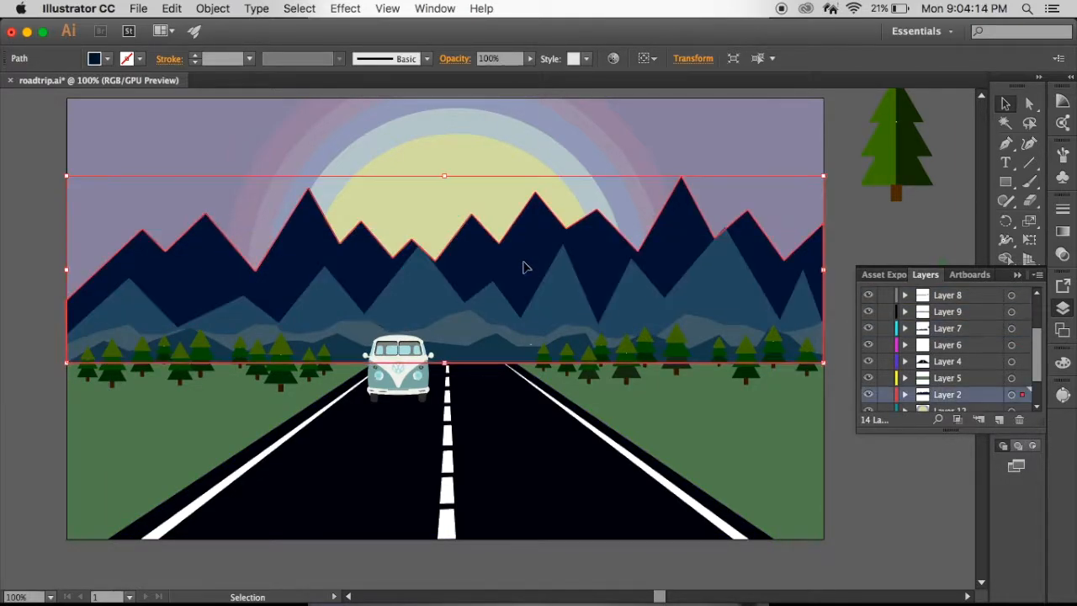
click(669, 140)
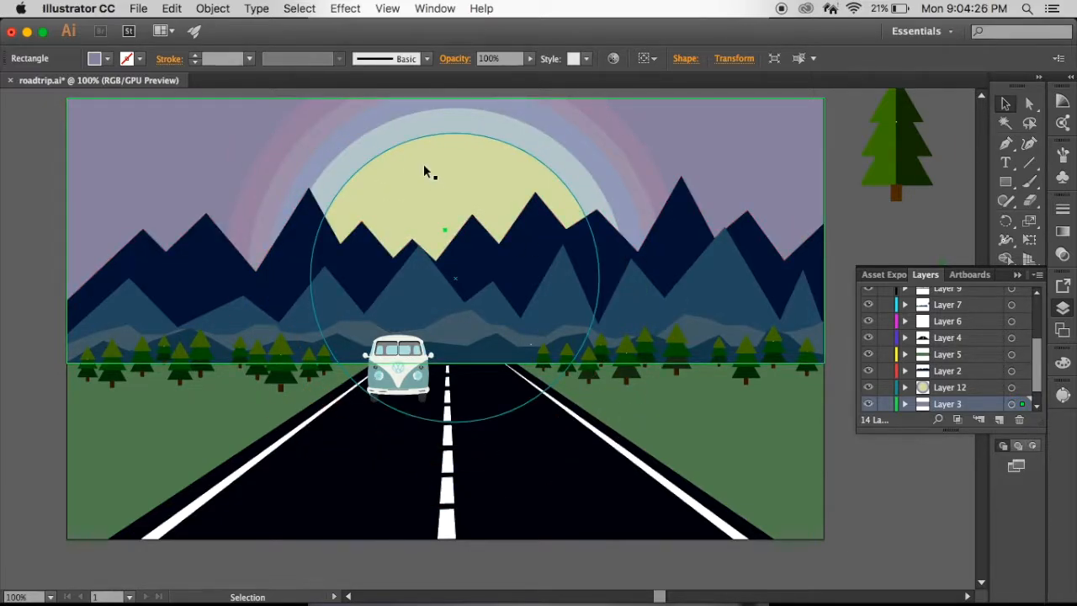
- Collapse the layer list and select the road's right white edge line with the Direct Selection tool to inspect its anchor points
click(1018, 278)
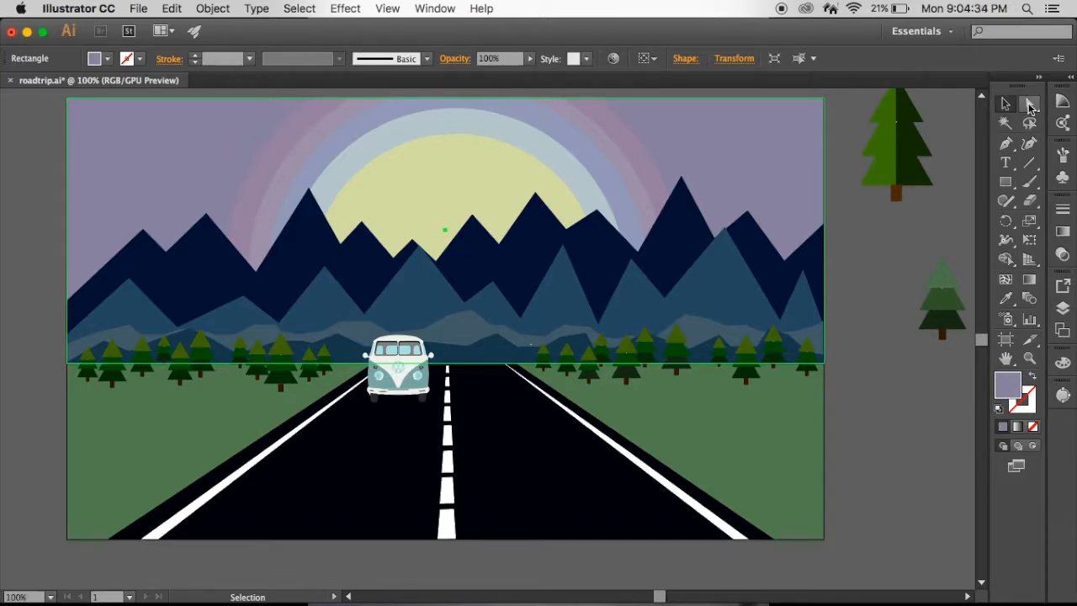
click(1029, 104)
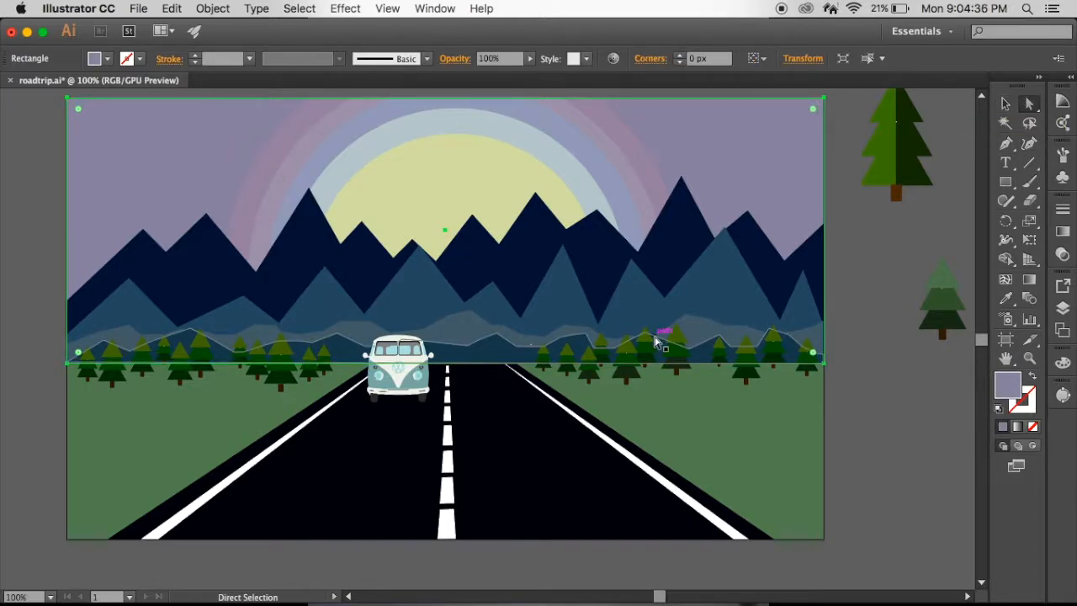
click(609, 439)
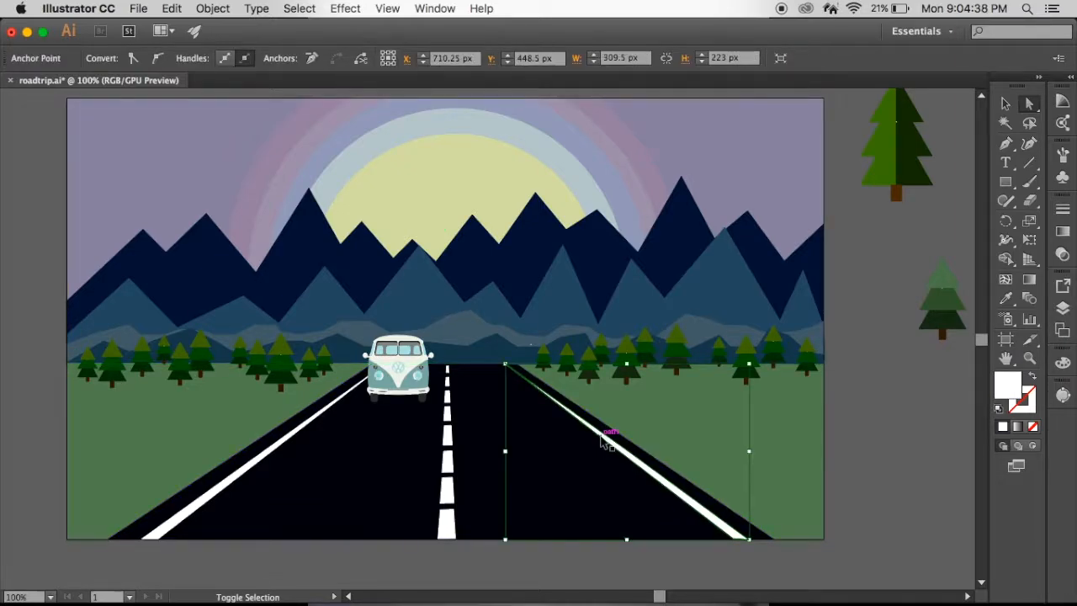
key(super+equal)
key(super+equal)
scroll(601, 442, down, 5)
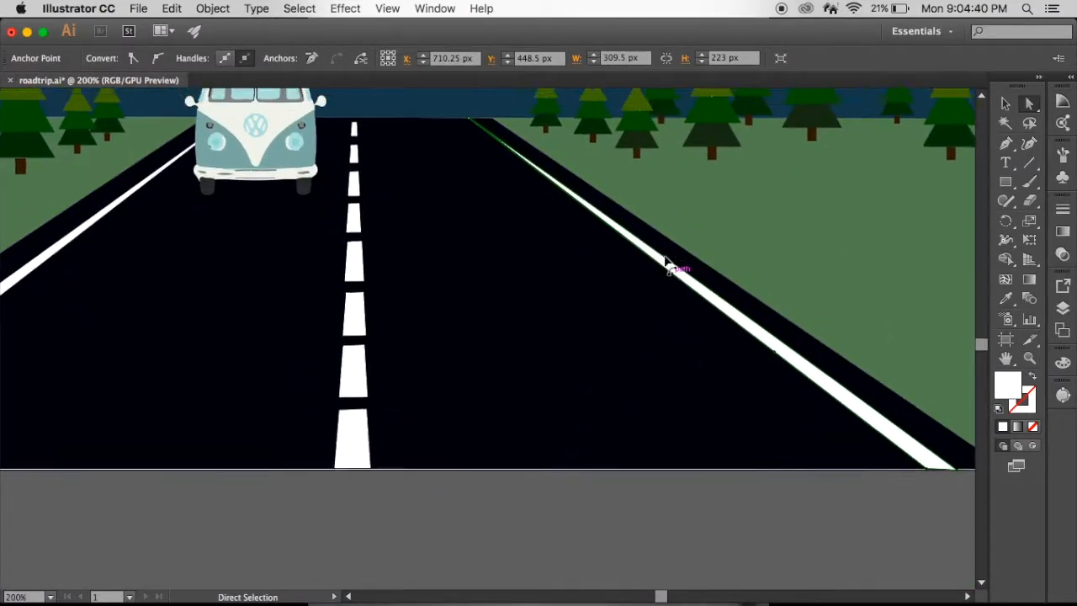
click(672, 282)
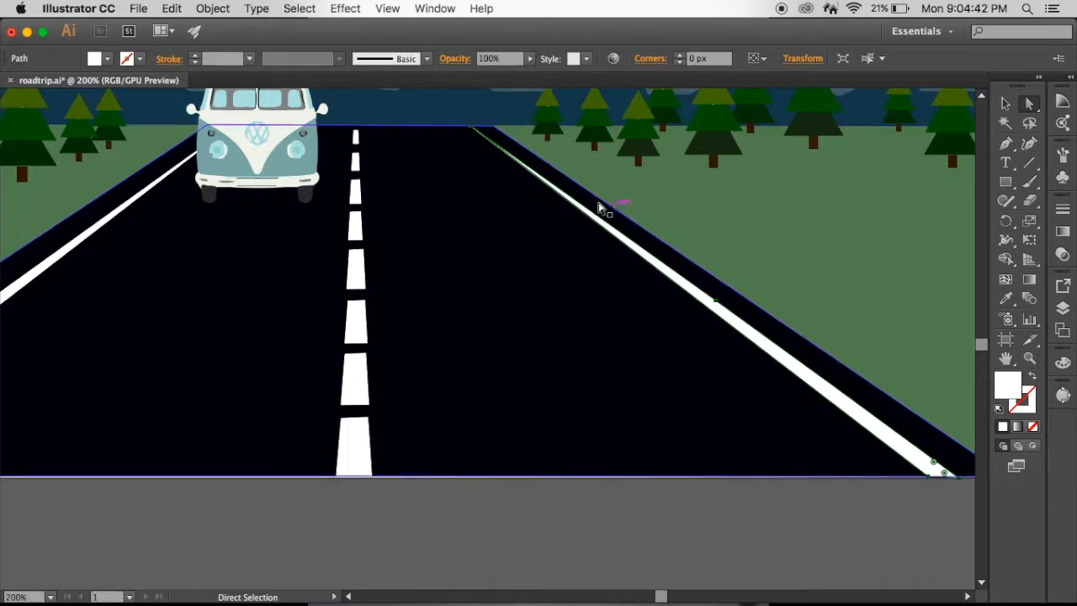
- Draw a closed four-sided white shape with the Pen tool on the empty canvas beside the artboard
click(1005, 145)
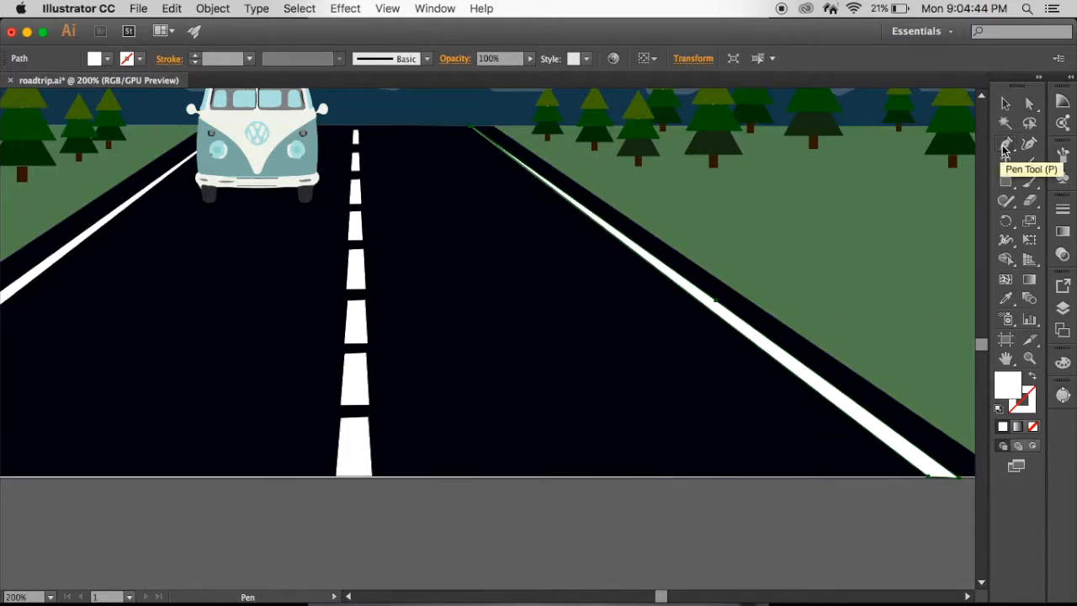
scroll(538, 490, right, 10)
scroll(538, 491, down, 2)
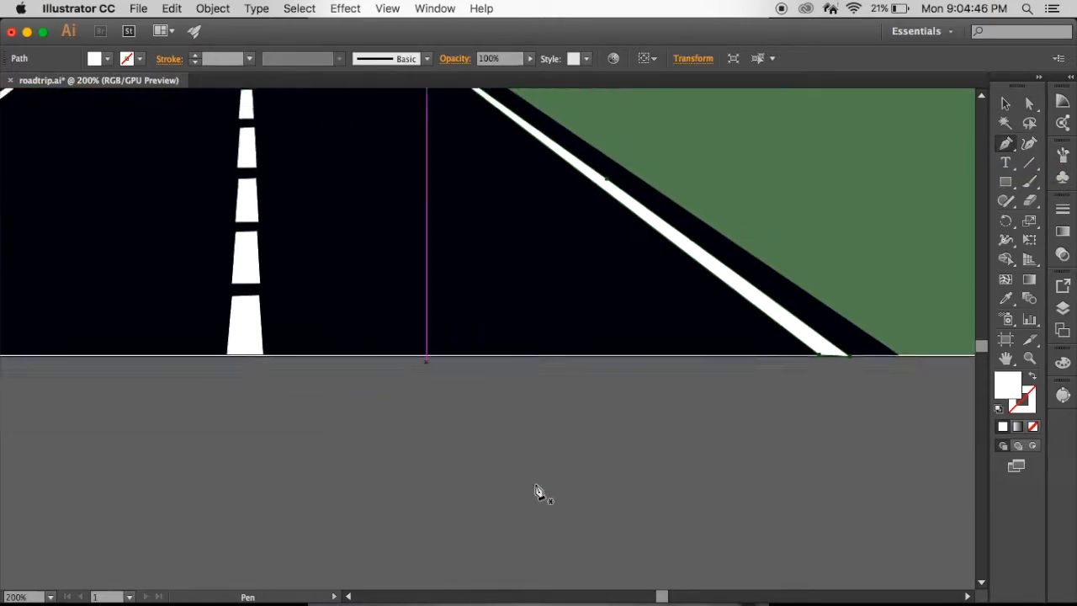
click(588, 312)
click(730, 252)
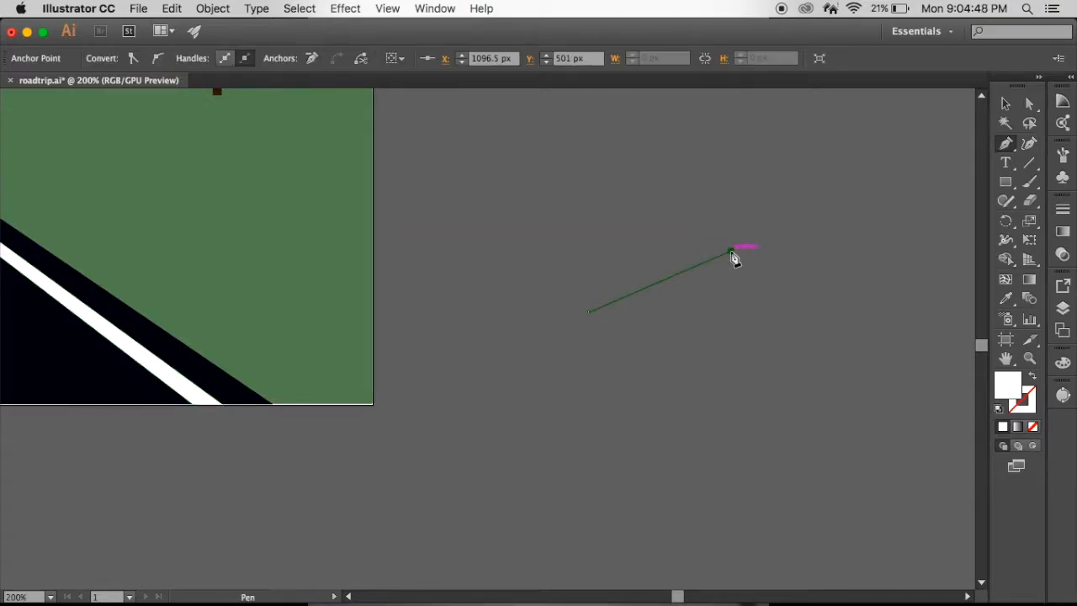
click(789, 348)
click(683, 433)
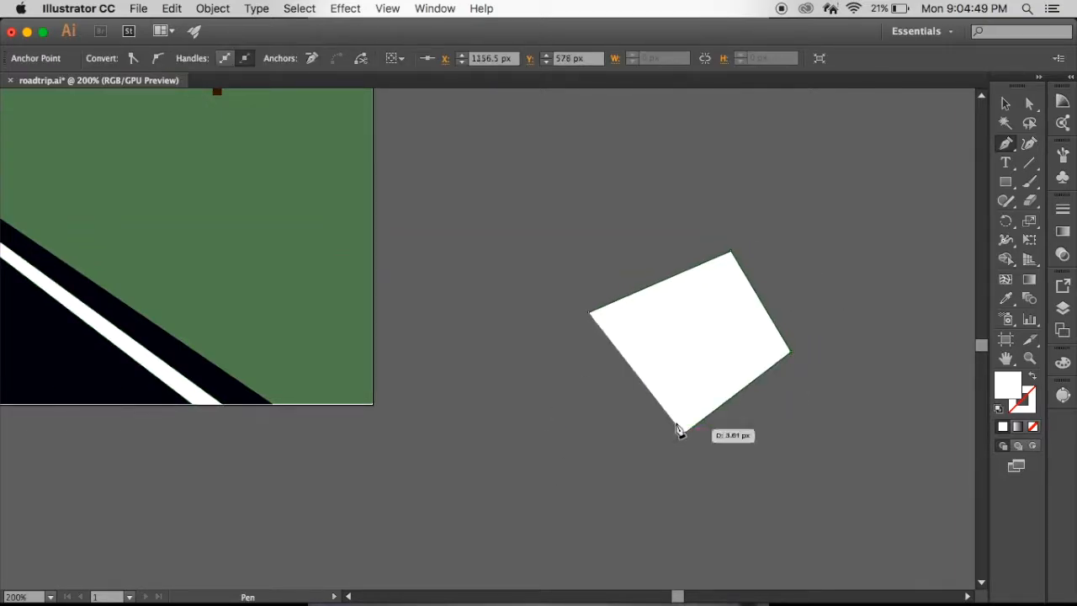
click(589, 313)
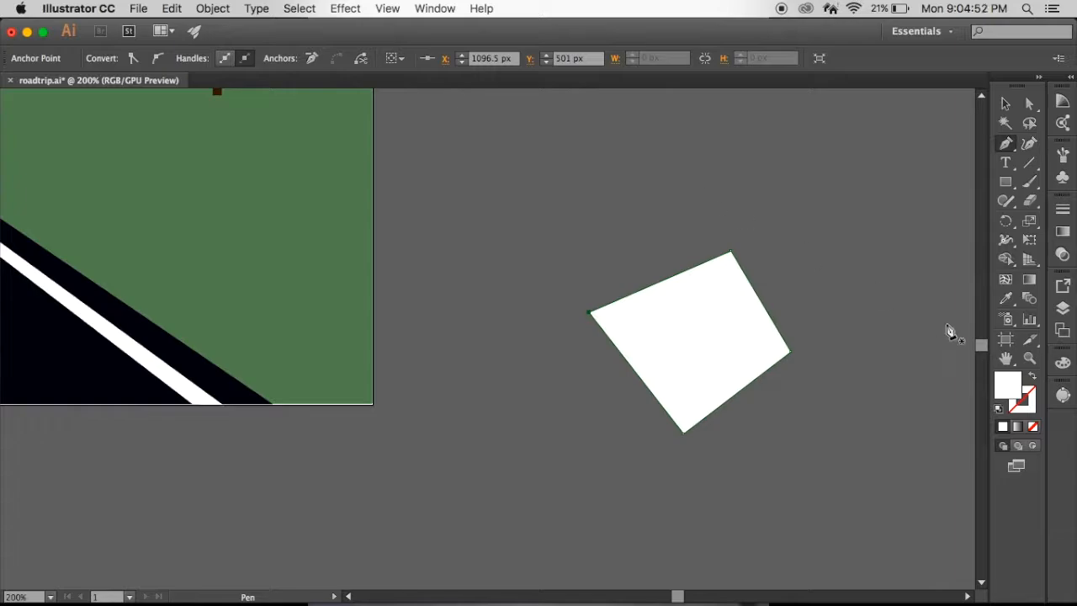
- Round all corners of the white four-sided shape to about 18.5 px with Direct Selection, and delete the shape
click(1029, 143)
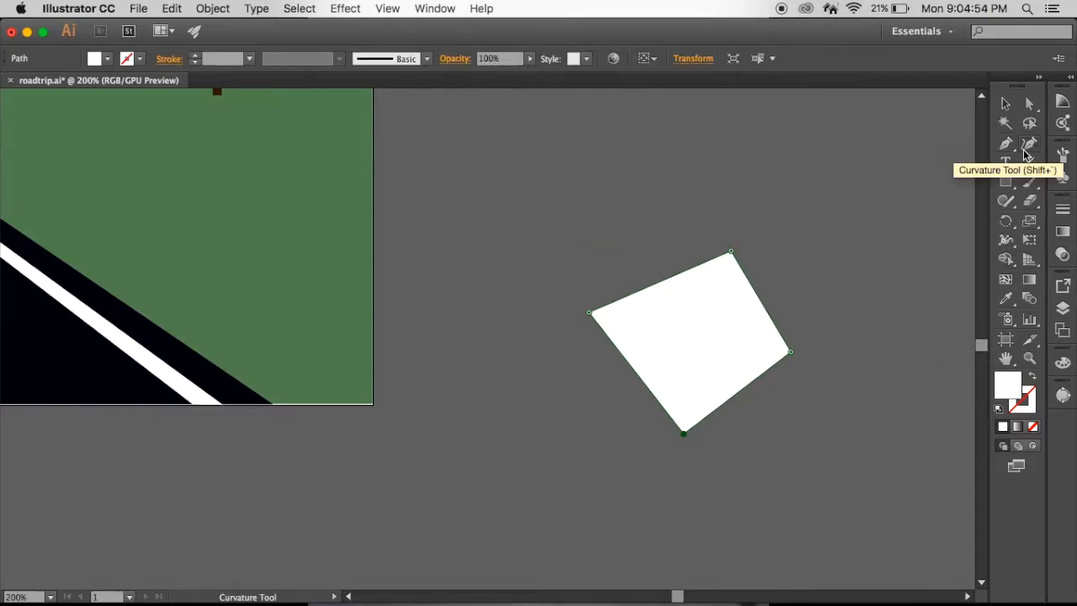
click(1030, 101)
mouse_move(727, 267)
mouse_down()
mouse_move(757, 247)
mouse_move(711, 312)
mouse_move(724, 275)
mouse_up()
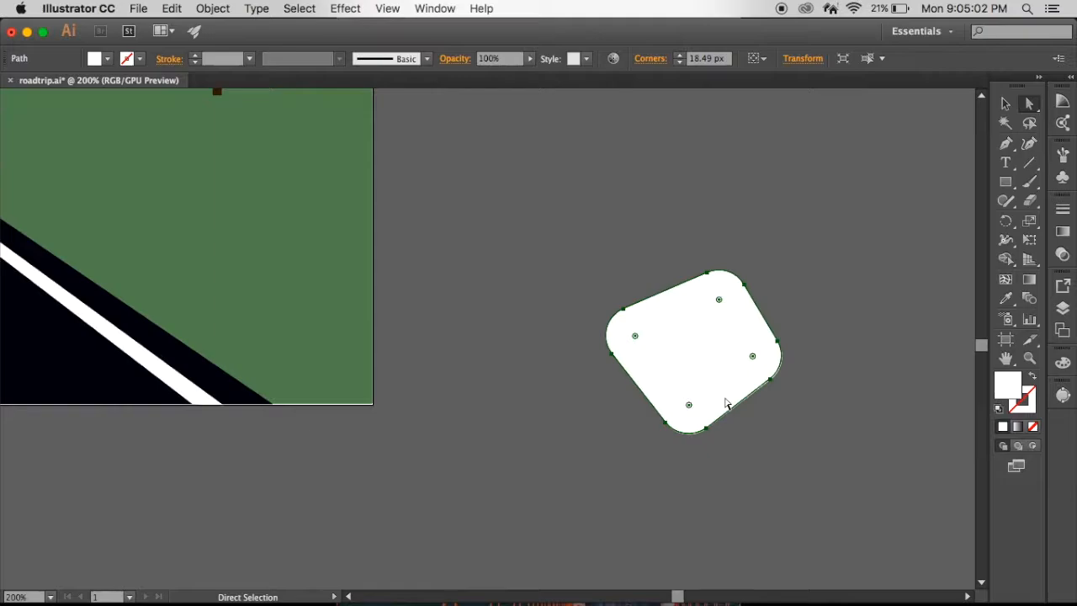
key(Delete)
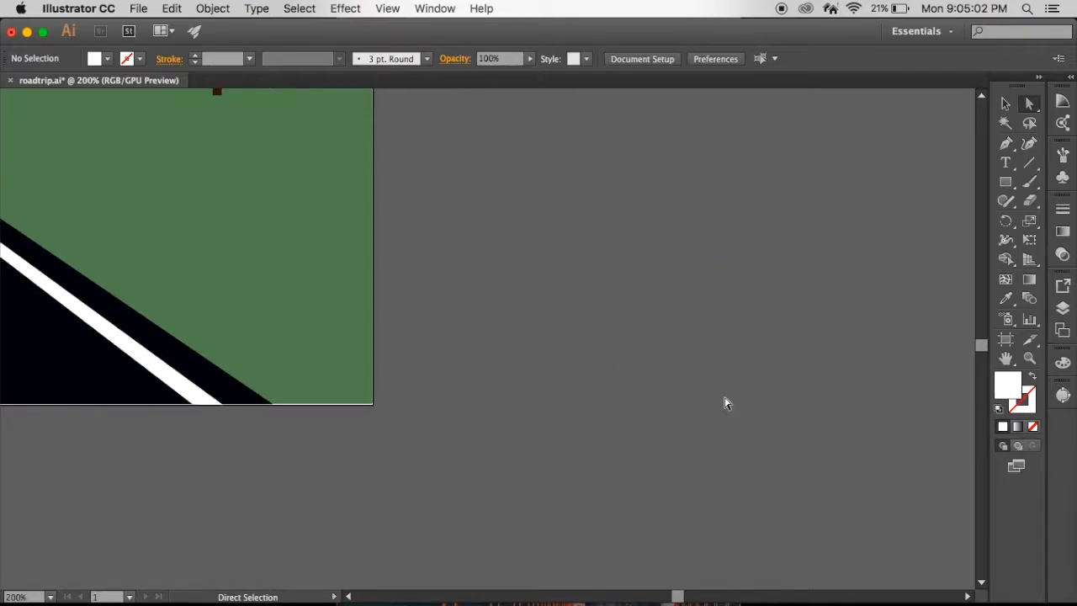
- Draw a second, smaller closed four-sided shape with the Pen tool beside the artboard
click(1005, 124)
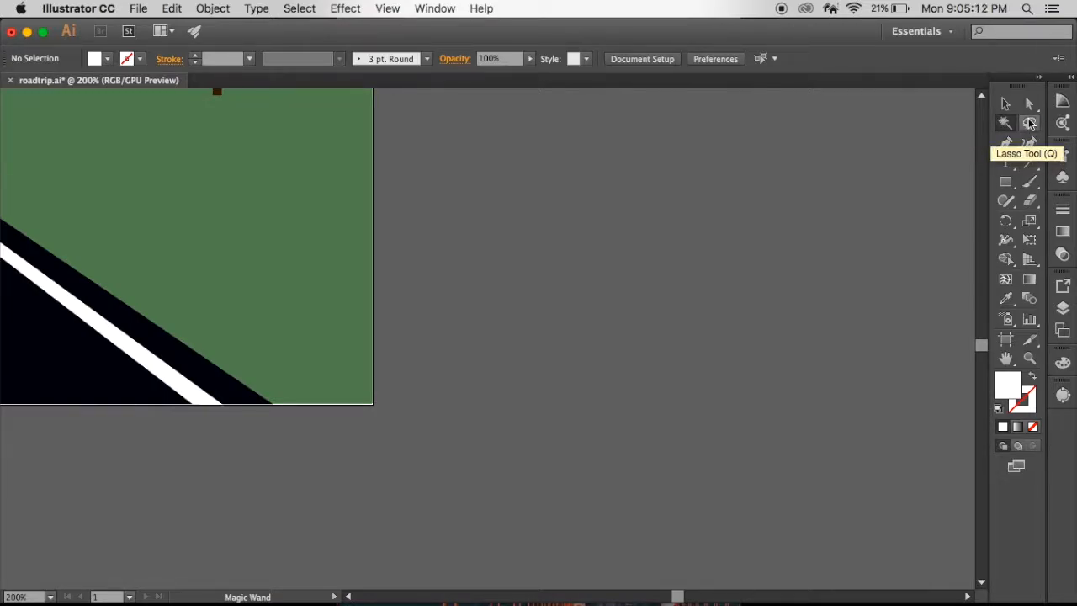
click(1004, 144)
click(776, 161)
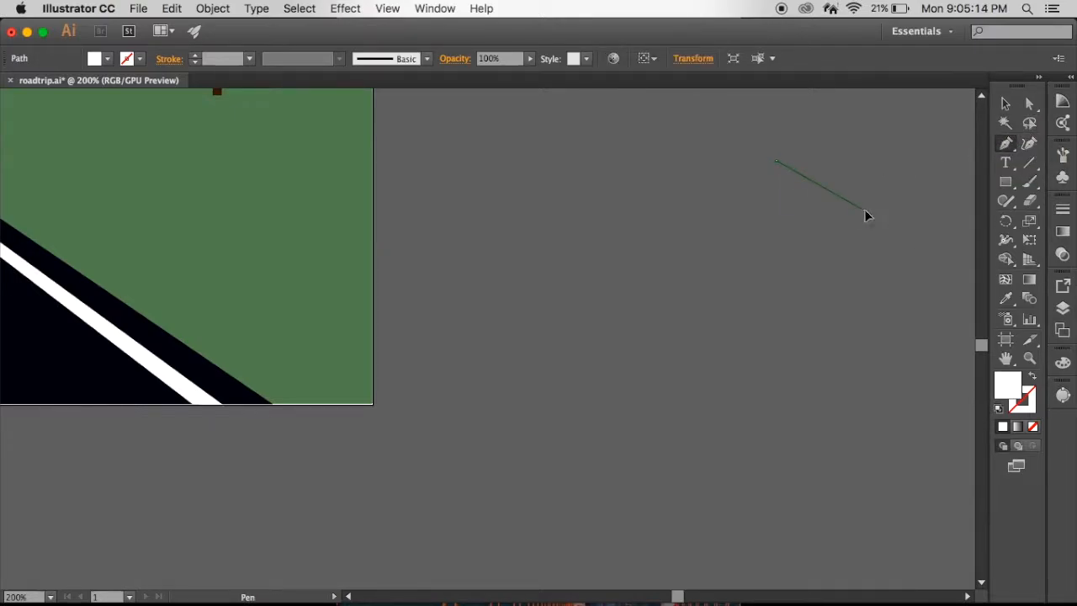
click(863, 210)
click(820, 275)
click(755, 231)
click(776, 161)
- Shift the small shape's uppermost anchor point sideways with the Curvature tool and delete that point
click(1029, 144)
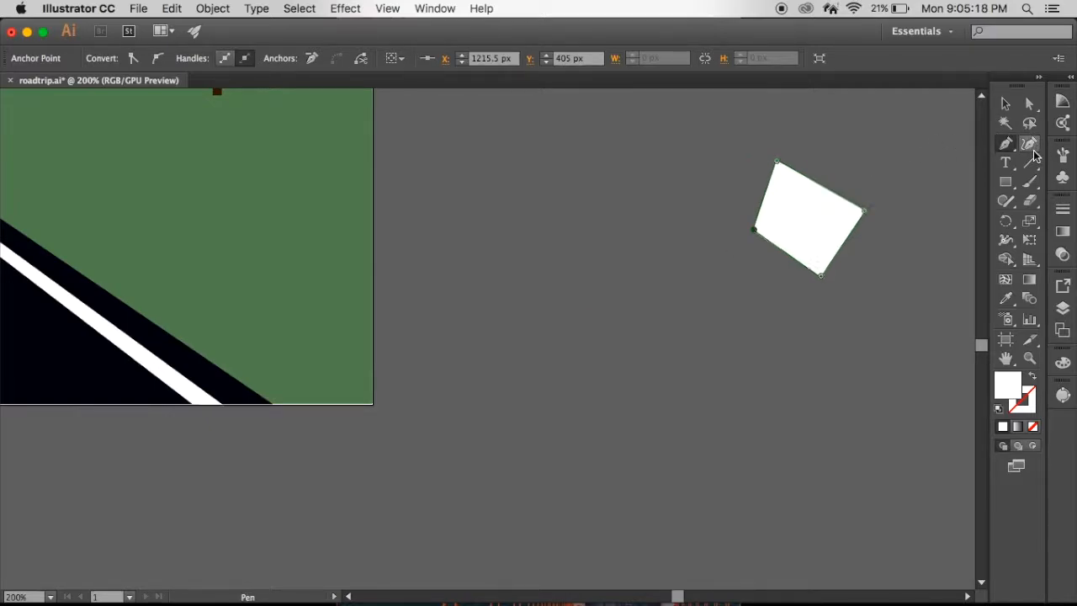
drag(776, 161, 813, 171)
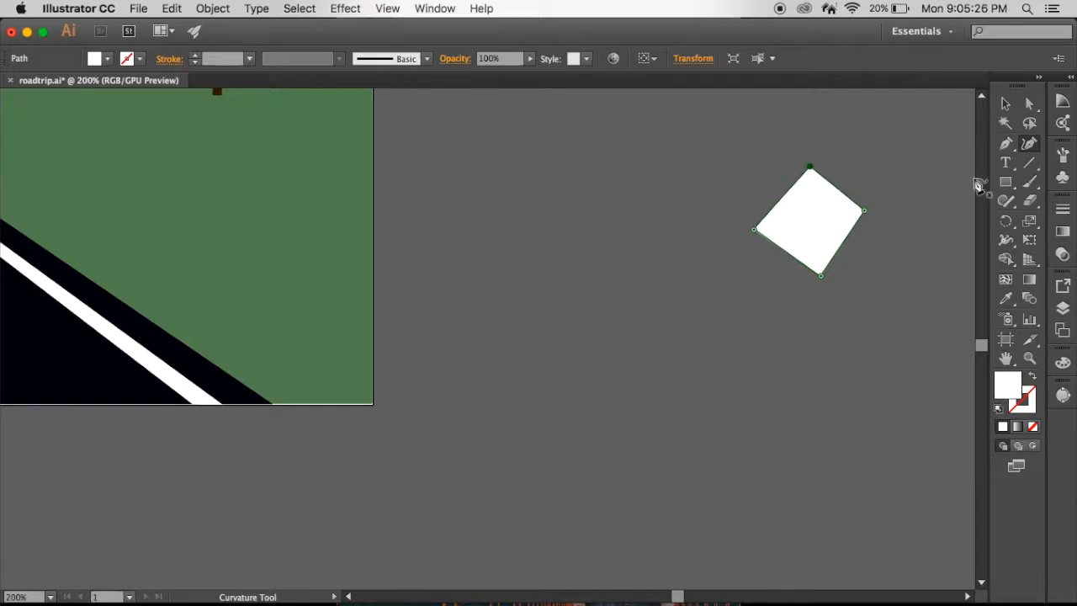
key(Delete)
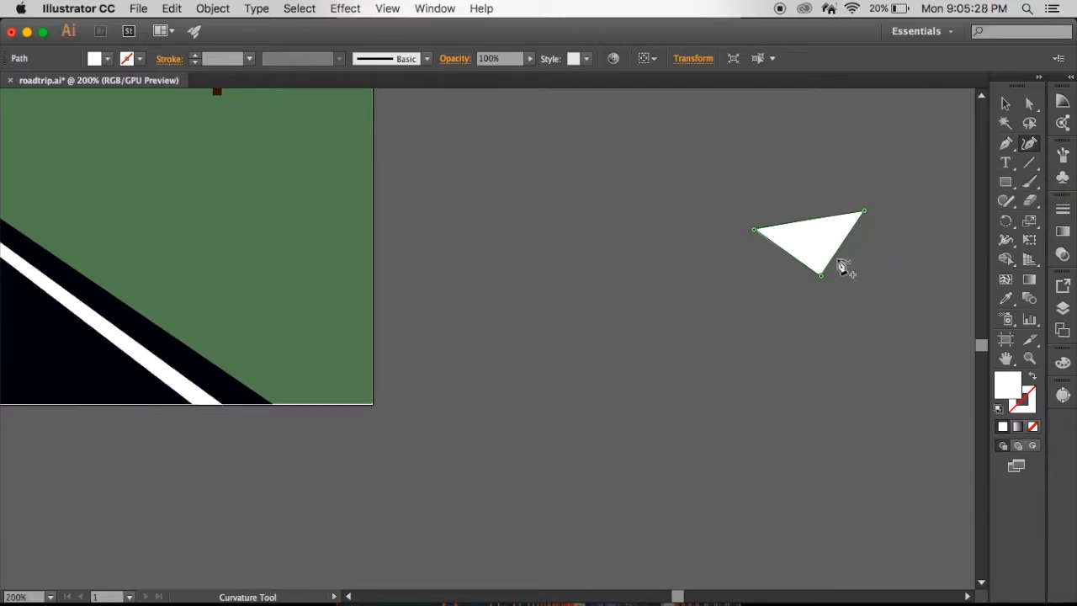
- Select the remaining white triangle beside the artboard and delete it
key(Escape)
click(1005, 102)
click(819, 243)
key(Delete)
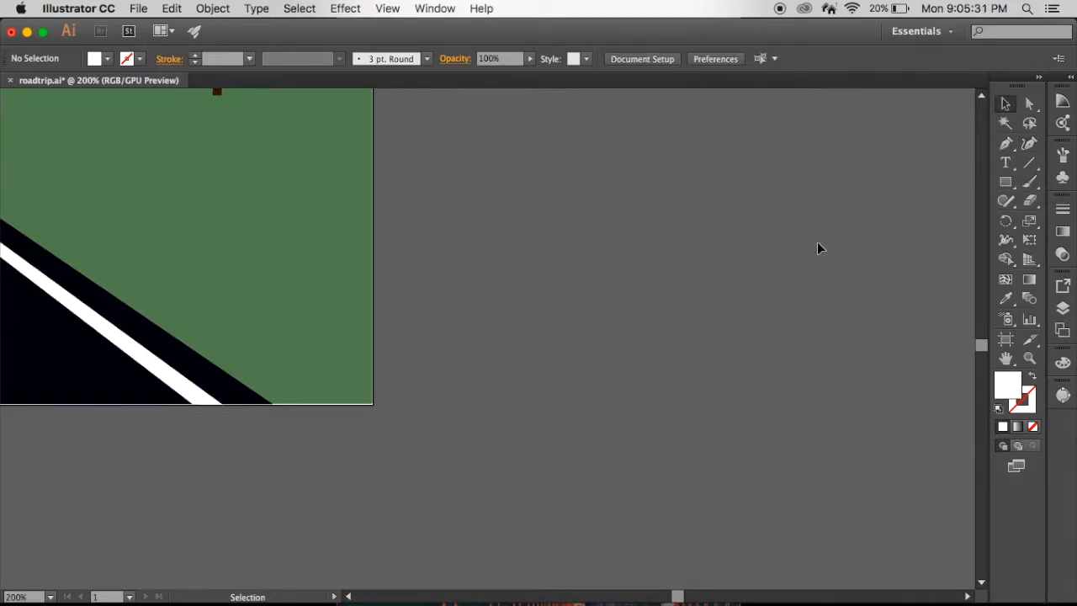
click(1032, 164)
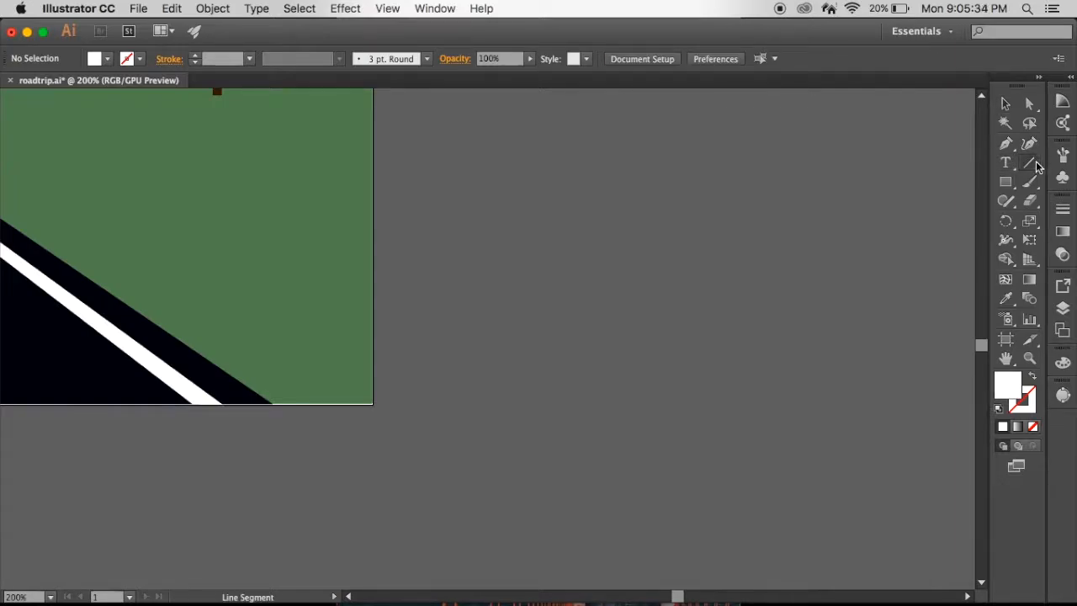
alt+click(1034, 166)
alt+click(1036, 169)
drag(1035, 169, 925, 163)
- Draw a wide white rectangle on the empty canvas with the Rectangle tool and delete it
drag(1009, 188, 1007, 188)
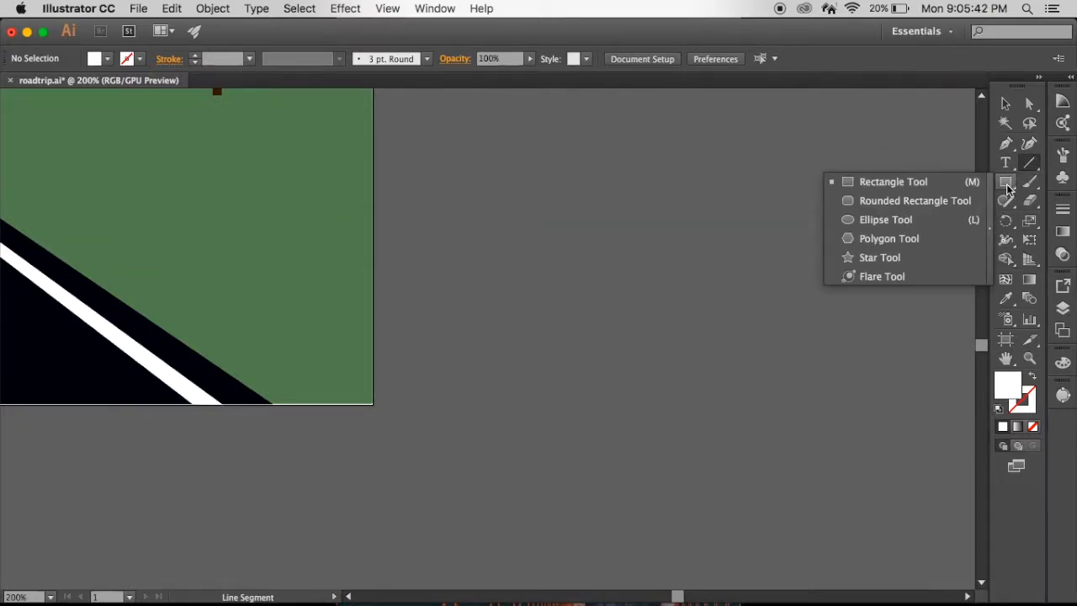
drag(1001, 190, 889, 180)
mouse_move(608, 181)
mouse_down()
mouse_move(656, 186)
mouse_move(843, 339)
mouse_up()
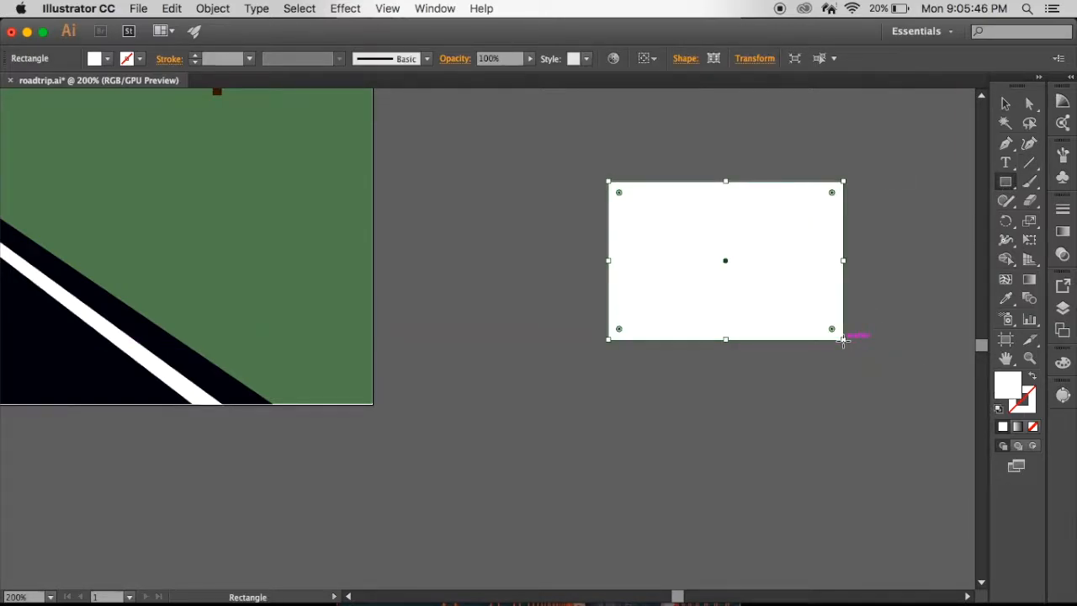
key(Delete)
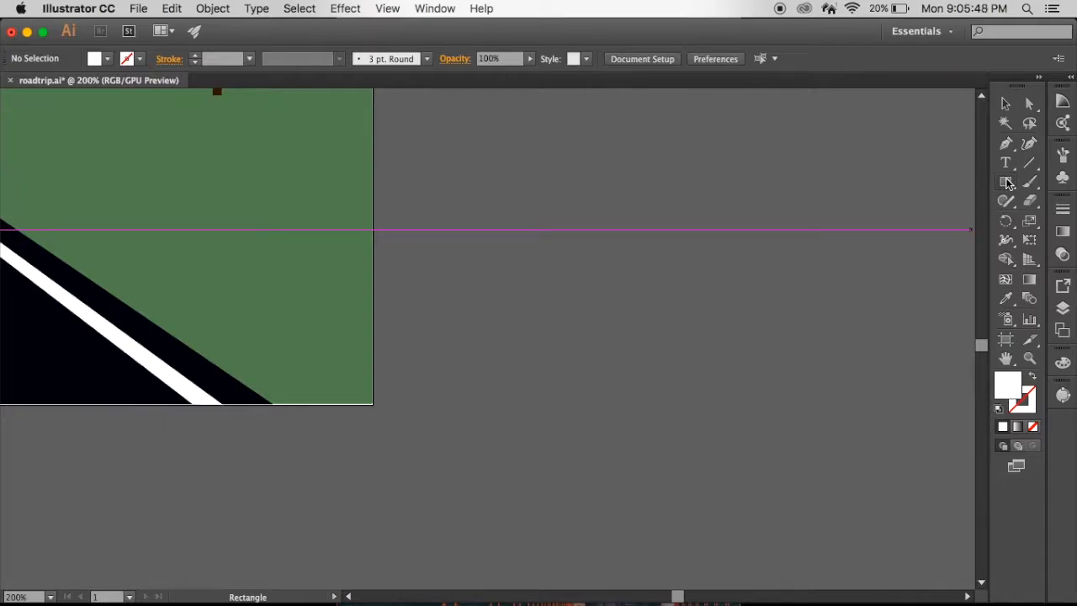
- Select the top triangle of a background pine tree with the Shaper tool to inspect it, and deselect it
mouse_move(1006, 182)
mouse_down()
mouse_move(932, 184)
mouse_move(927, 276)
mouse_move(1070, 199)
mouse_move(1035, 187)
mouse_up()
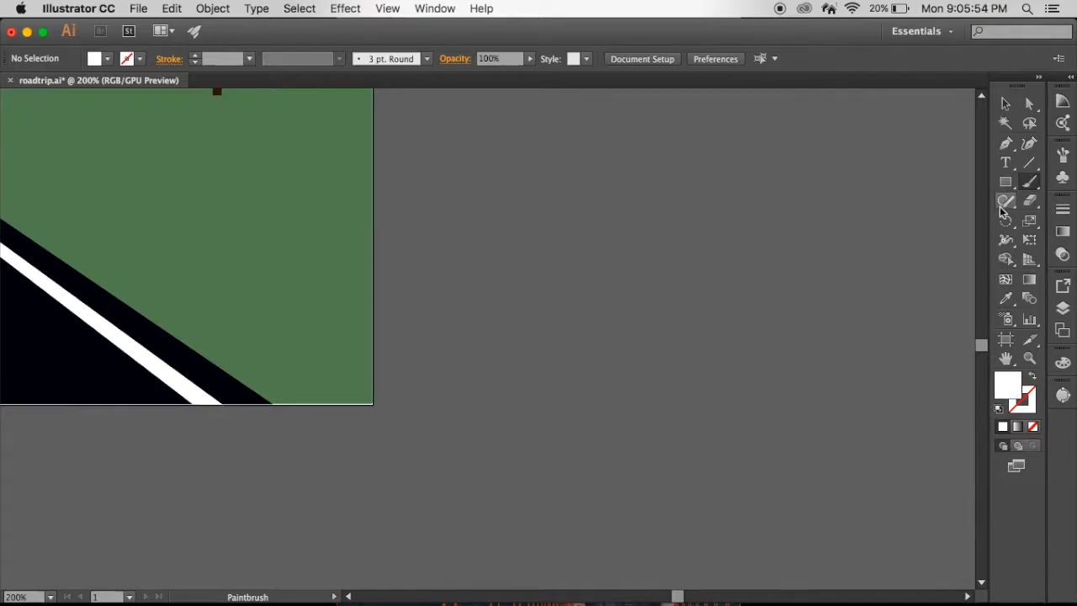
click(1003, 206)
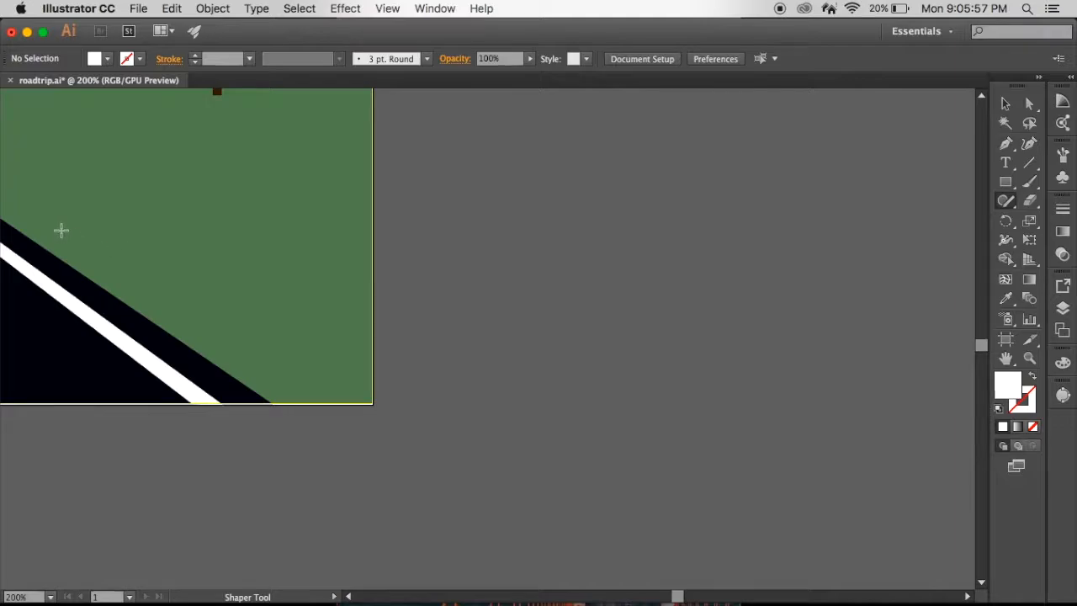
scroll(202, 255, up, 5)
scroll(202, 255, left, 6)
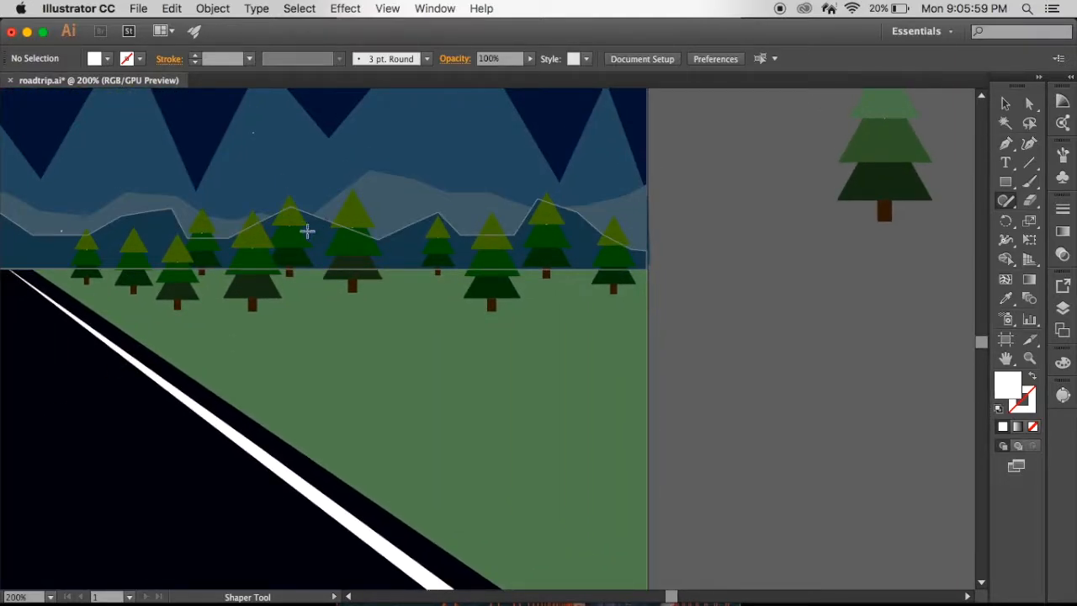
drag(273, 226, 294, 216)
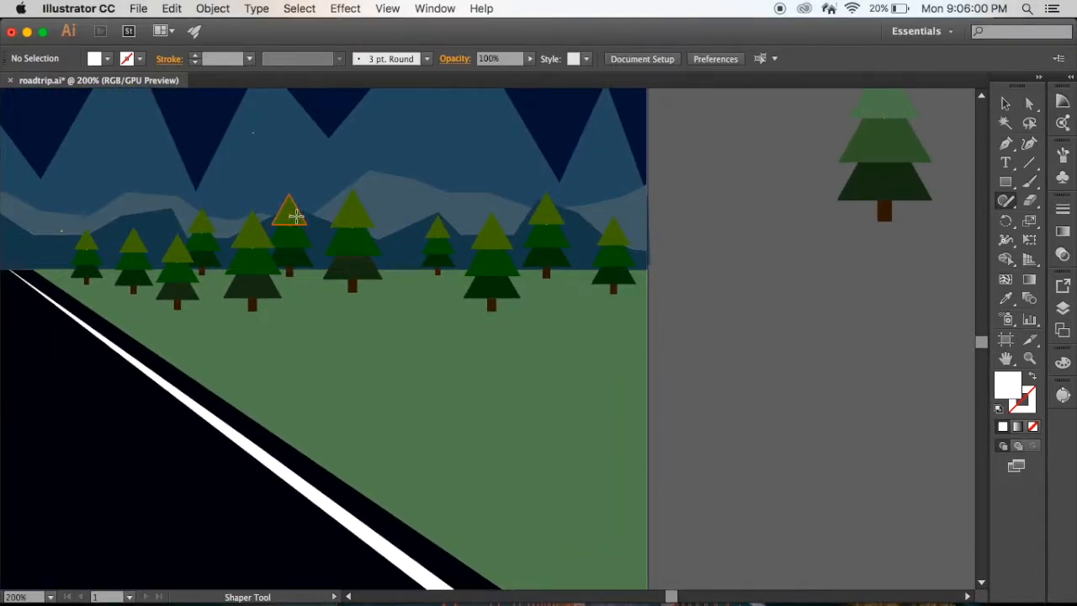
click(814, 396)
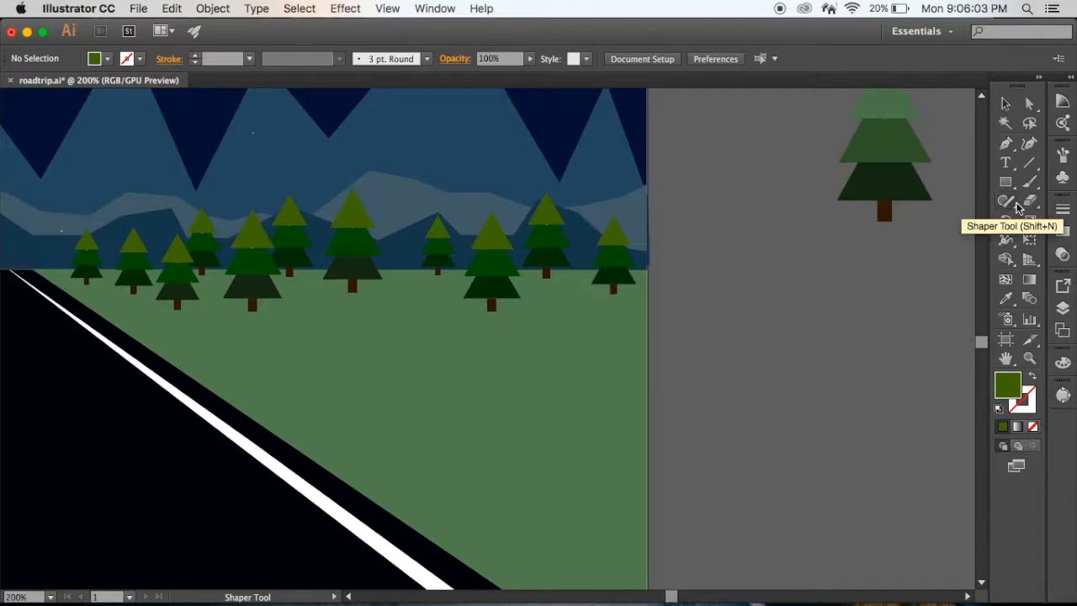
click(1016, 206)
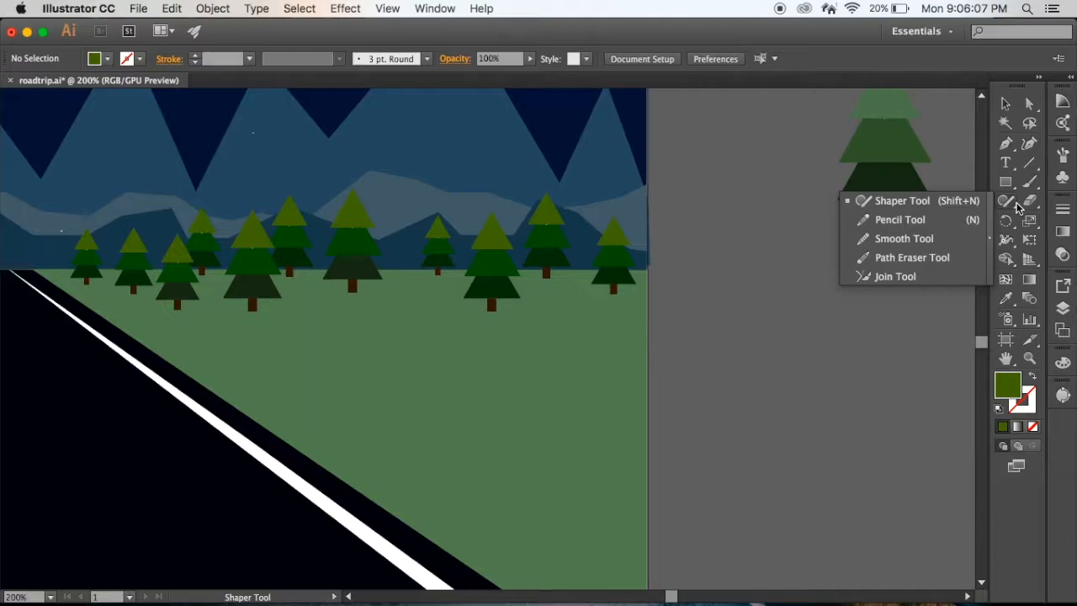
click(1031, 204)
click(1005, 220)
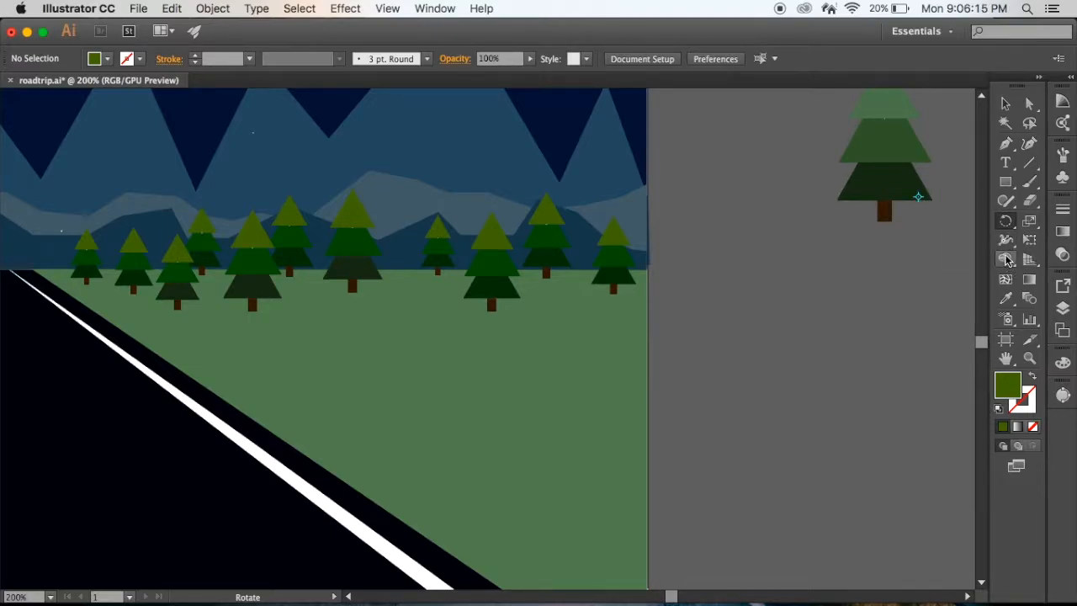
click(1006, 259)
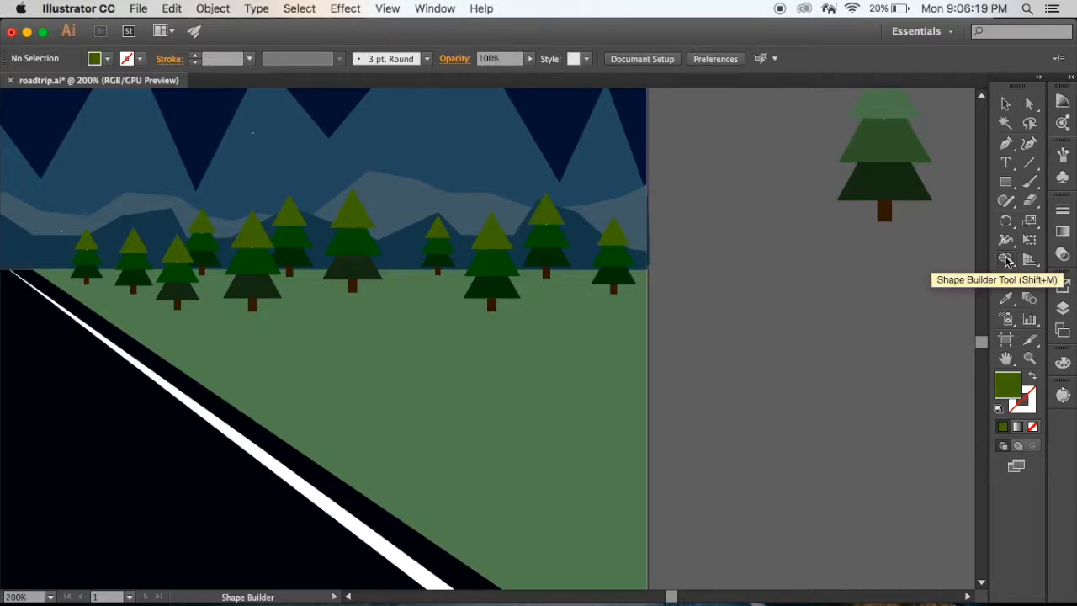
- Examine the pine trees in the scene and the sample trees and vans placed beside the artboard
scroll(923, 240, up, 5)
scroll(923, 240, right, 10)
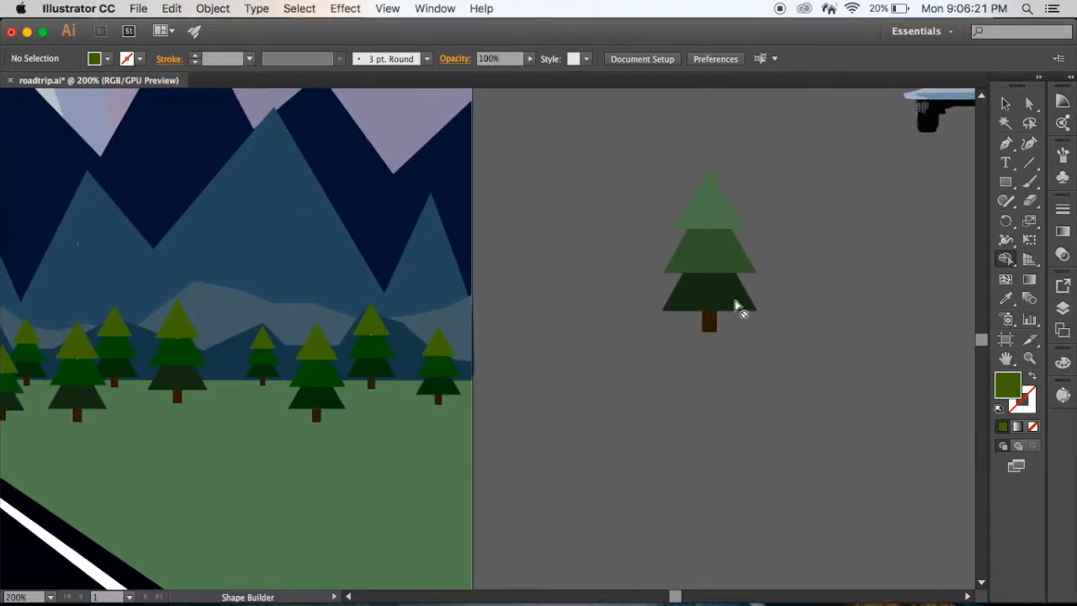
scroll(697, 308, down, 10)
scroll(697, 308, left, 6)
scroll(697, 311, up, 2)
scroll(697, 311, right, 10)
scroll(698, 312, up, 4)
scroll(697, 311, up, 2)
scroll(697, 312, down, 4)
scroll(697, 312, up, 9)
scroll(698, 311, left, 5)
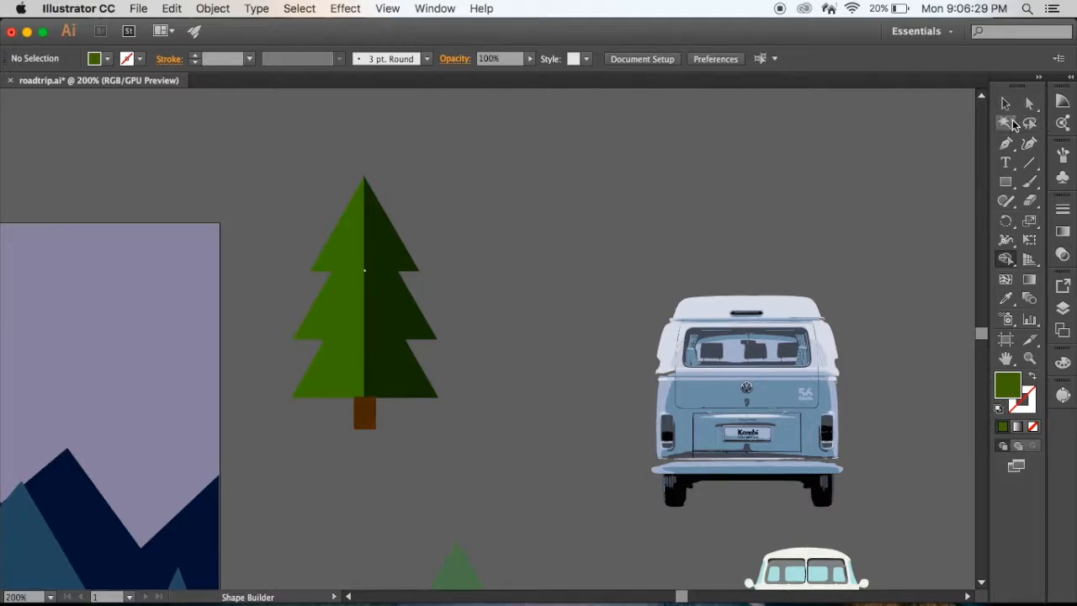
- Sketch three separate triangles with the Shaper tool in the empty area above the blue van
click(1005, 200)
mouse_move(729, 136)
mouse_down()
mouse_move(792, 183)
mouse_move(732, 136)
mouse_up()
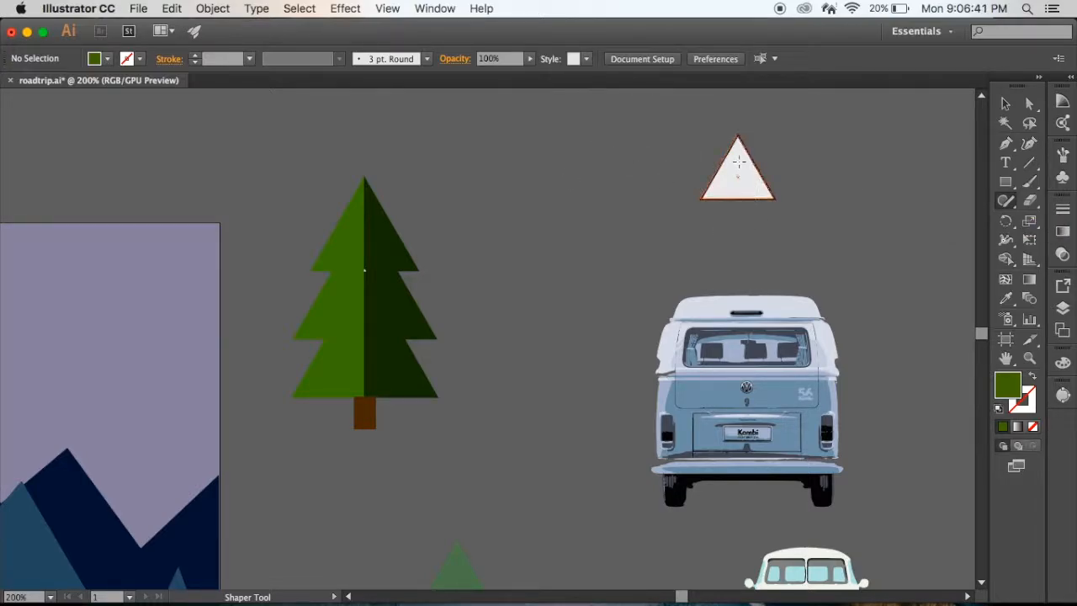
mouse_move(581, 138)
mouse_down()
mouse_move(567, 240)
mouse_move(569, 180)
mouse_up()
mouse_move(534, 140)
mouse_down()
mouse_move(514, 191)
mouse_move(591, 186)
mouse_move(523, 138)
mouse_up()
- Stack the three triangles in overlapping tiers above the blue van, with the largest at the base, to form a pine tree
click(1005, 122)
click(1005, 102)
drag(524, 177, 633, 134)
drag(747, 173, 661, 185)
drag(589, 256, 671, 230)
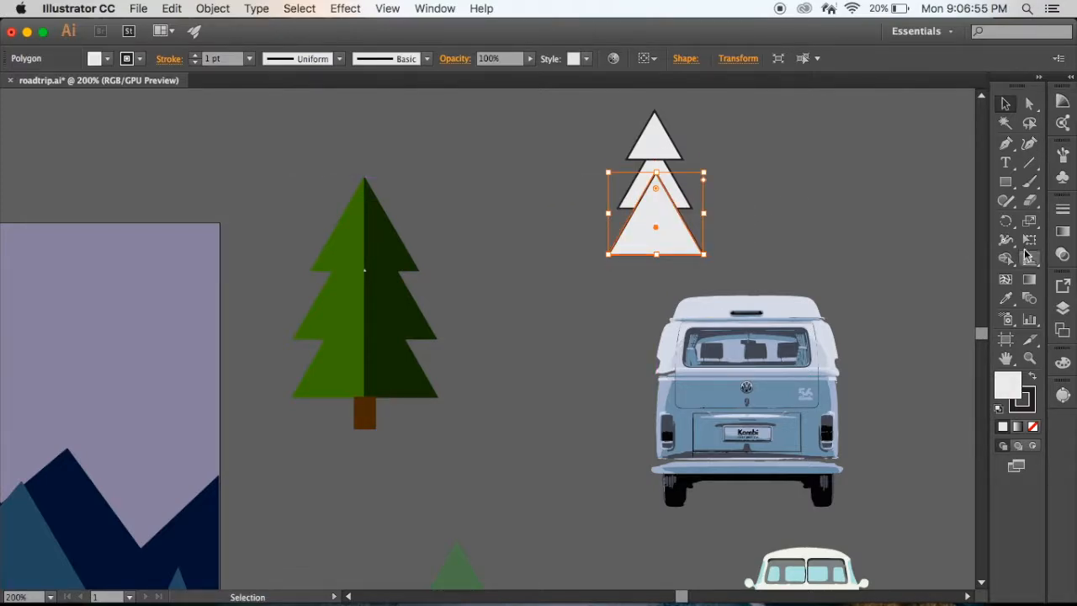
- Select all three stacked triangles and merge them into a single tree silhouette with the Shape Builder tool
click(1005, 258)
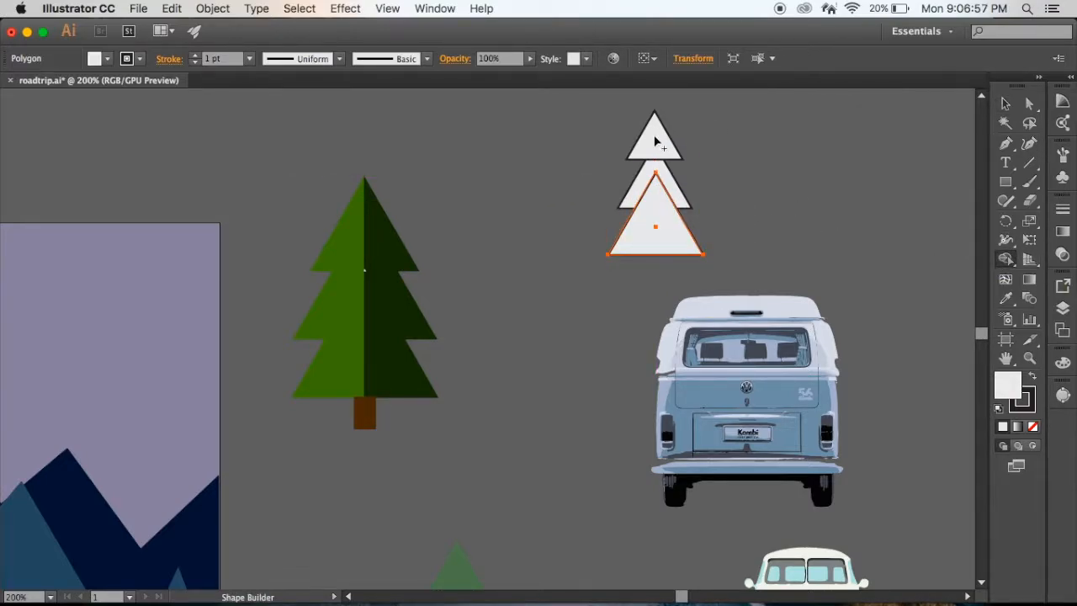
click(1005, 103)
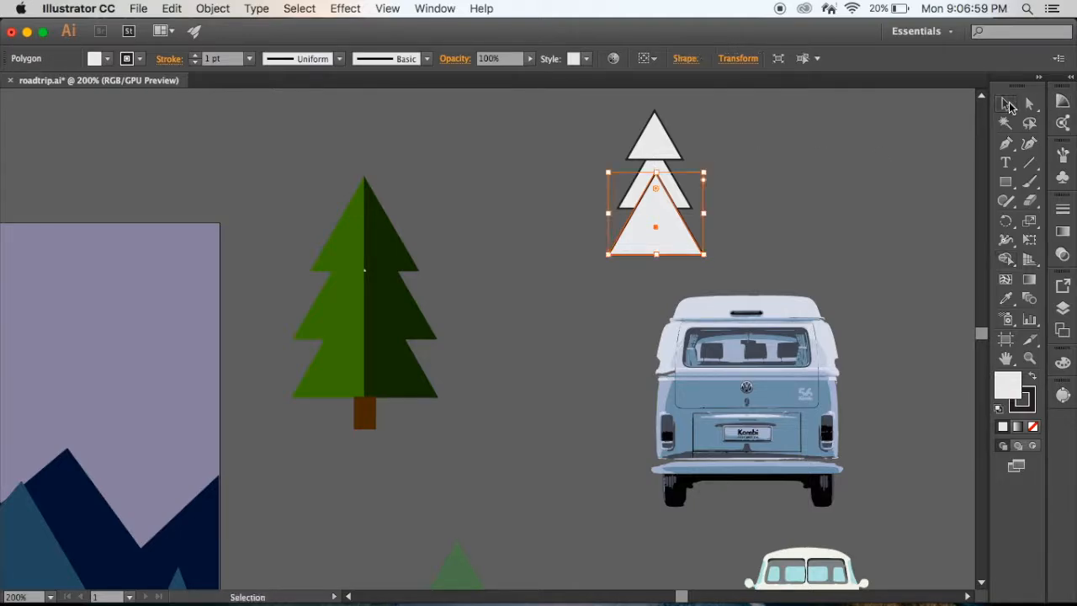
drag(598, 135, 702, 248)
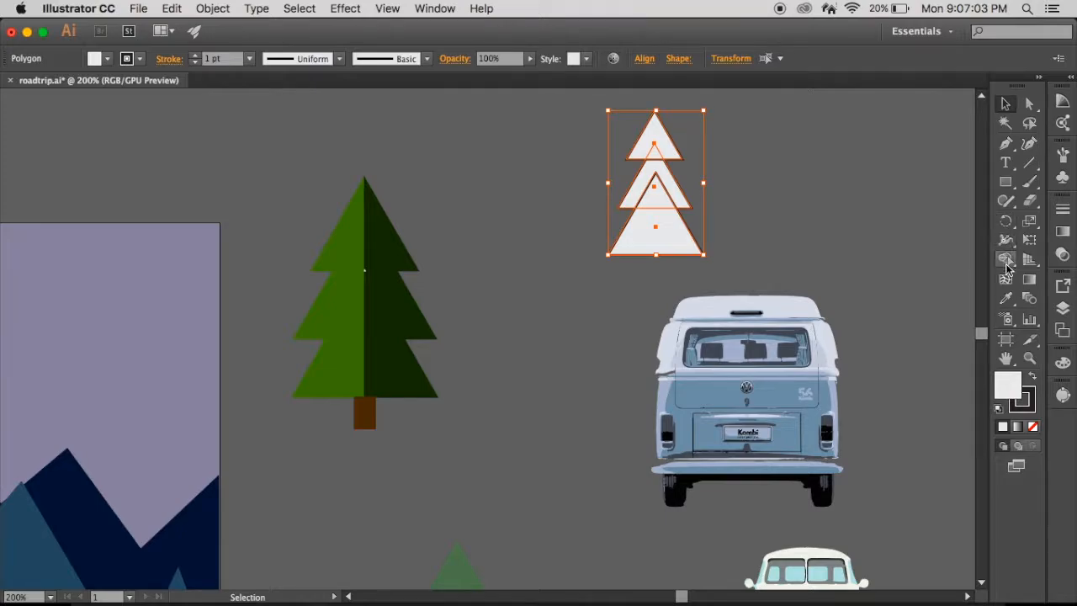
click(1005, 258)
mouse_move(650, 157)
mouse_down()
mouse_move(653, 145)
mouse_move(658, 189)
mouse_move(682, 230)
mouse_up()
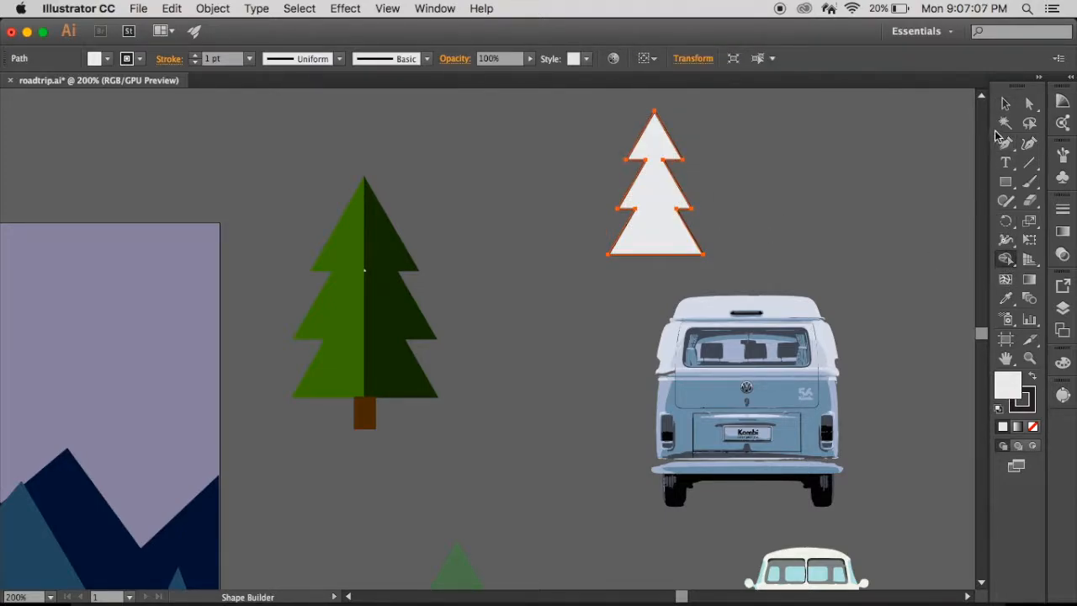
click(1005, 103)
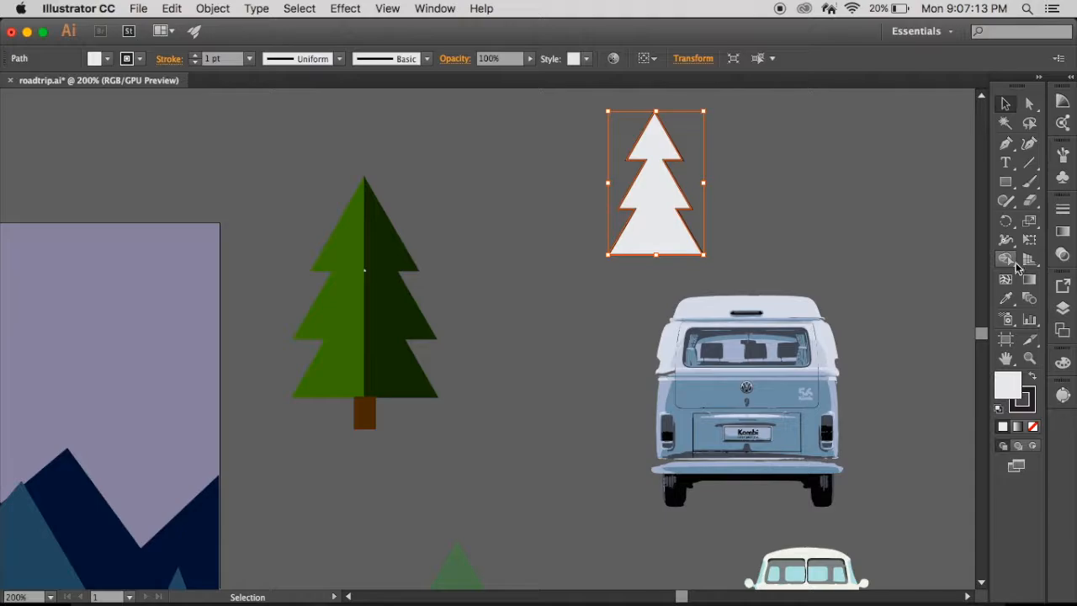
- Check the fill colour of the merged white tree silhouette above the blue van, and delete the silhouette
double_click(1015, 396)
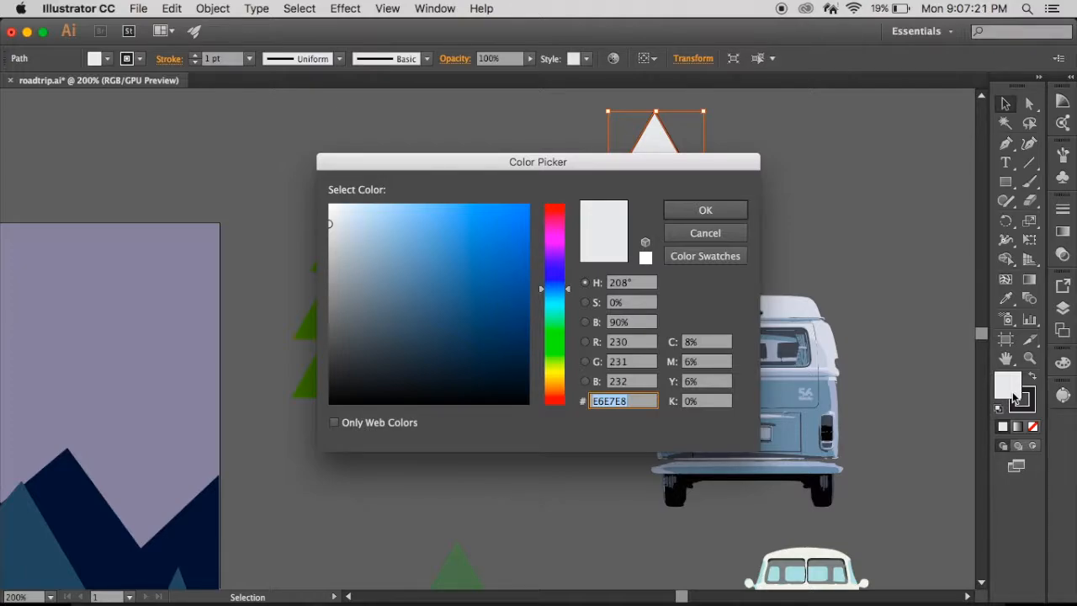
click(705, 210)
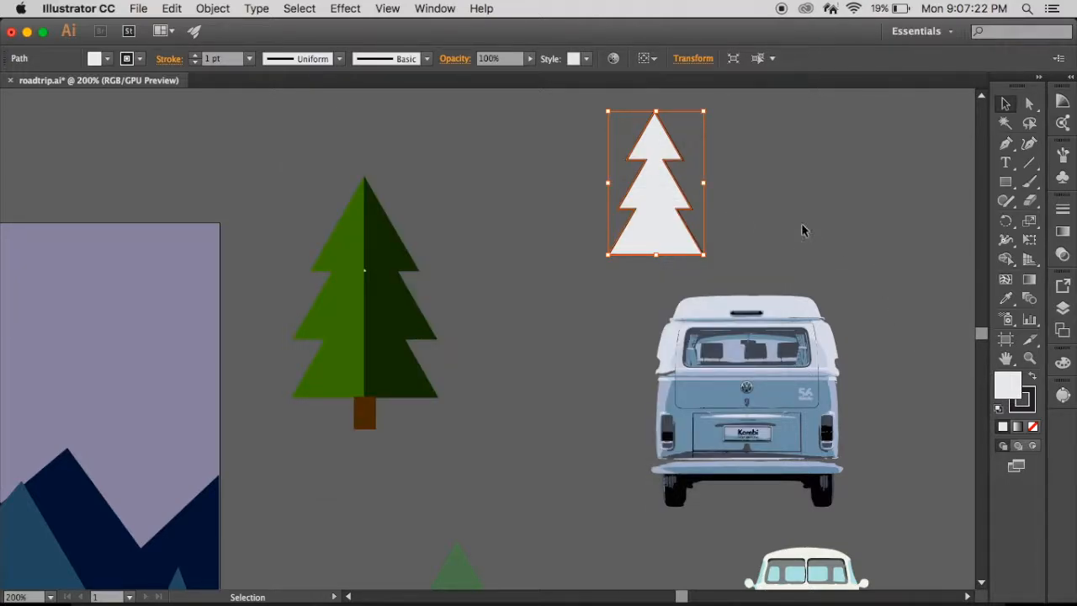
click(692, 215)
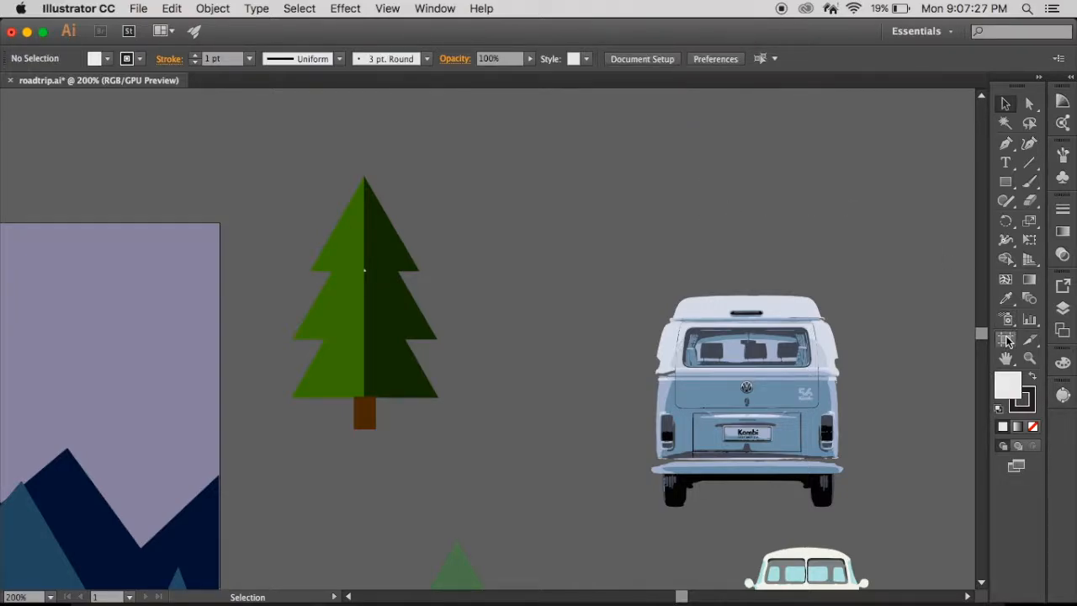
- Inspect the fill colour of the dark green half of the large sample pine tree without changing it
click(1063, 362)
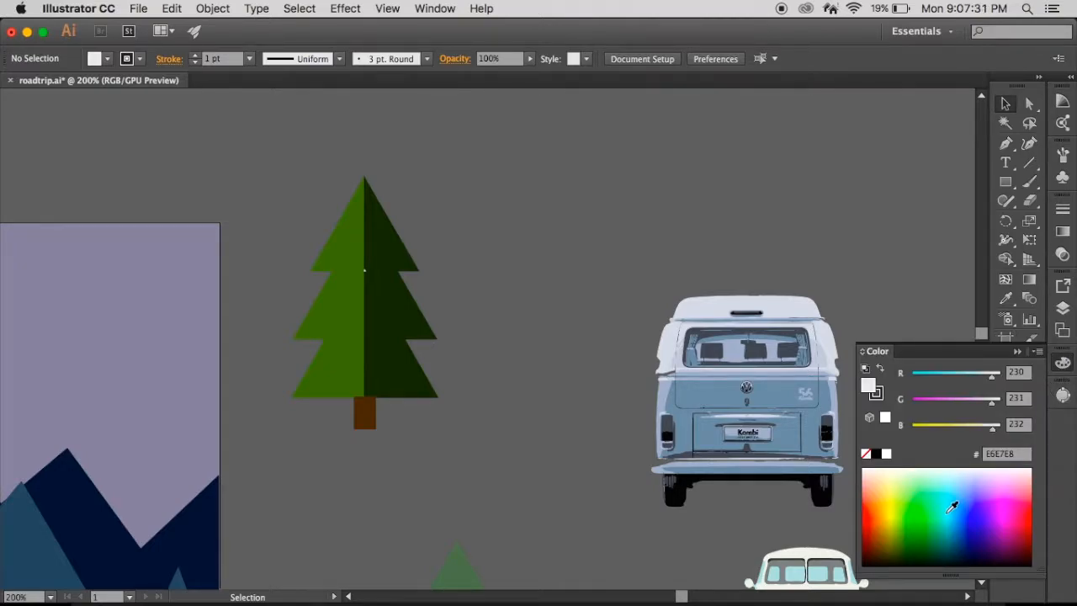
click(386, 375)
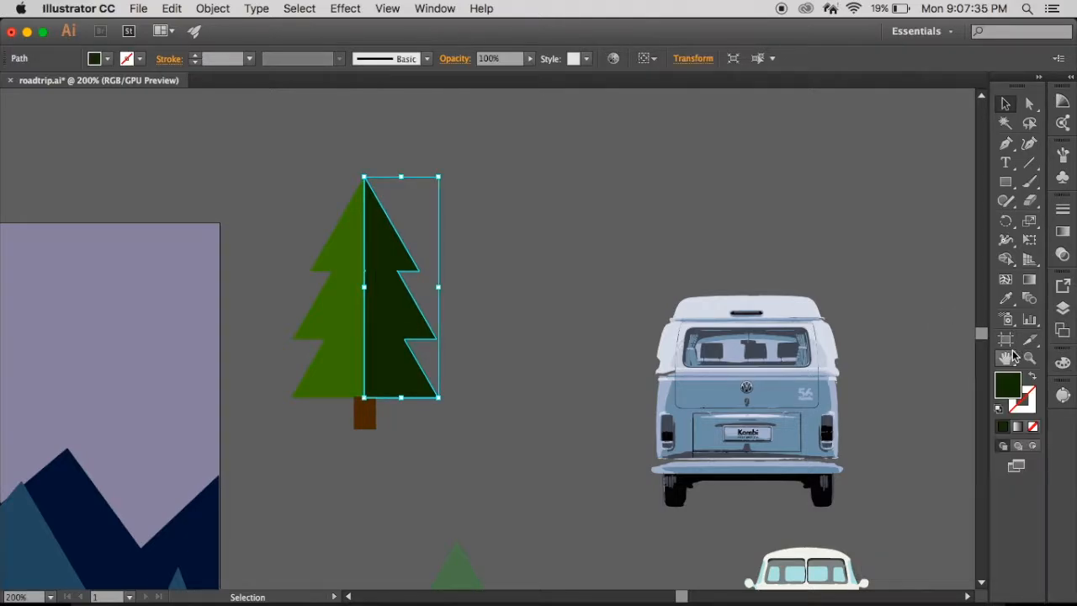
double_click(1018, 384)
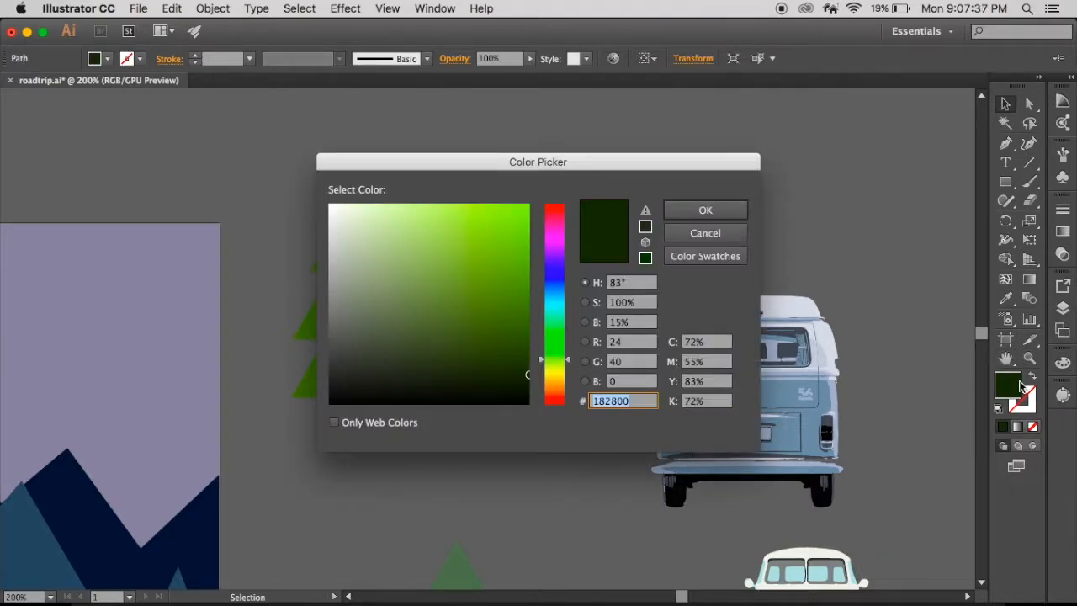
click(698, 235)
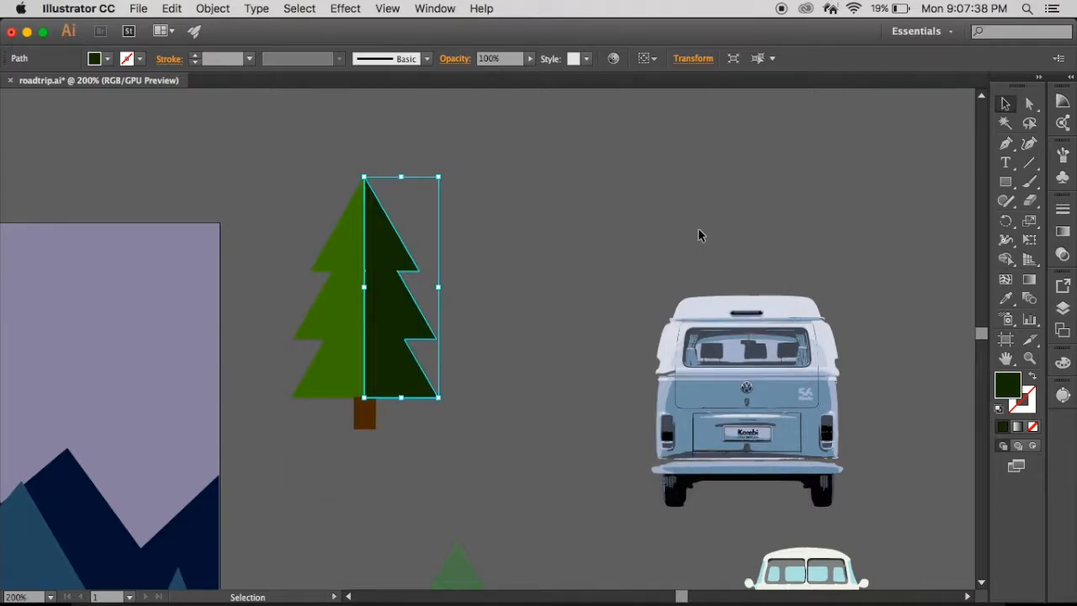
click(902, 268)
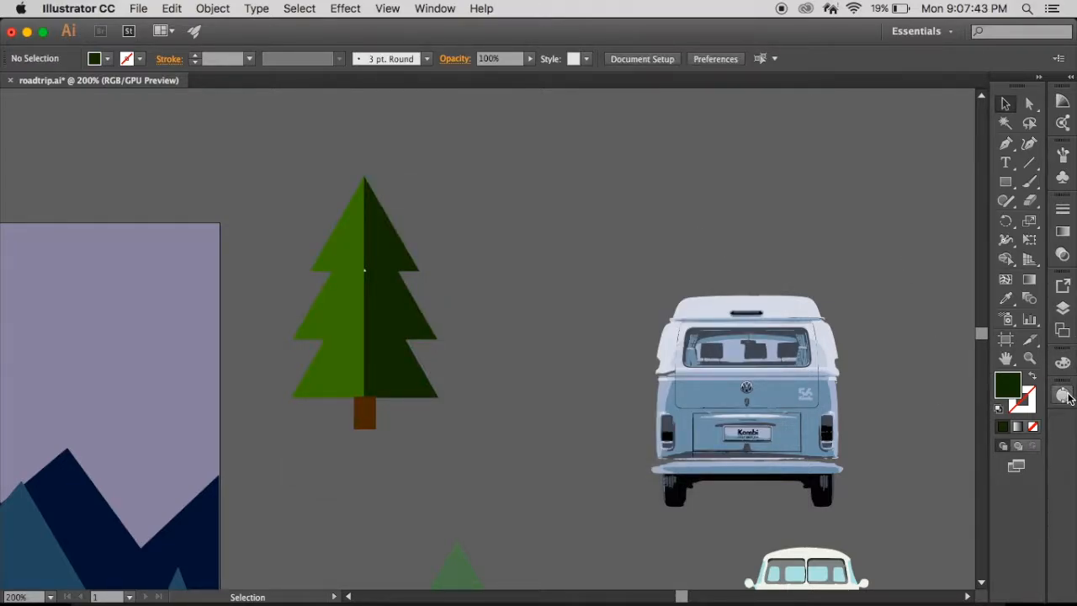
- Review the document's list of layers and its artboards against the whole road trip illustration
click(1063, 308)
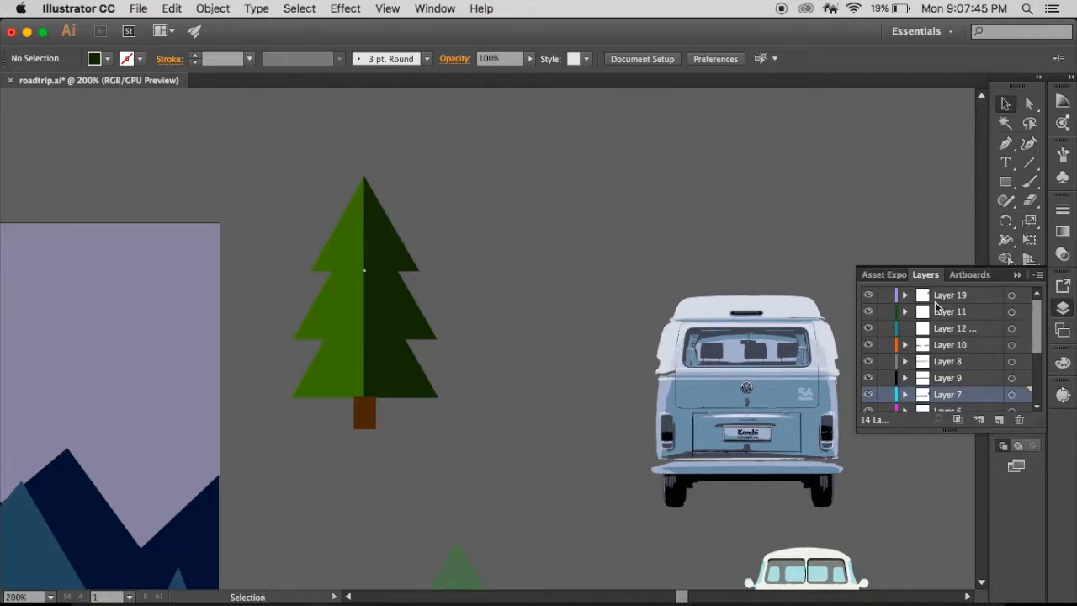
scroll(935, 307, down, 3)
scroll(935, 307, up, 3)
click(967, 274)
scroll(307, 303, left, 15)
scroll(307, 303, down, 3)
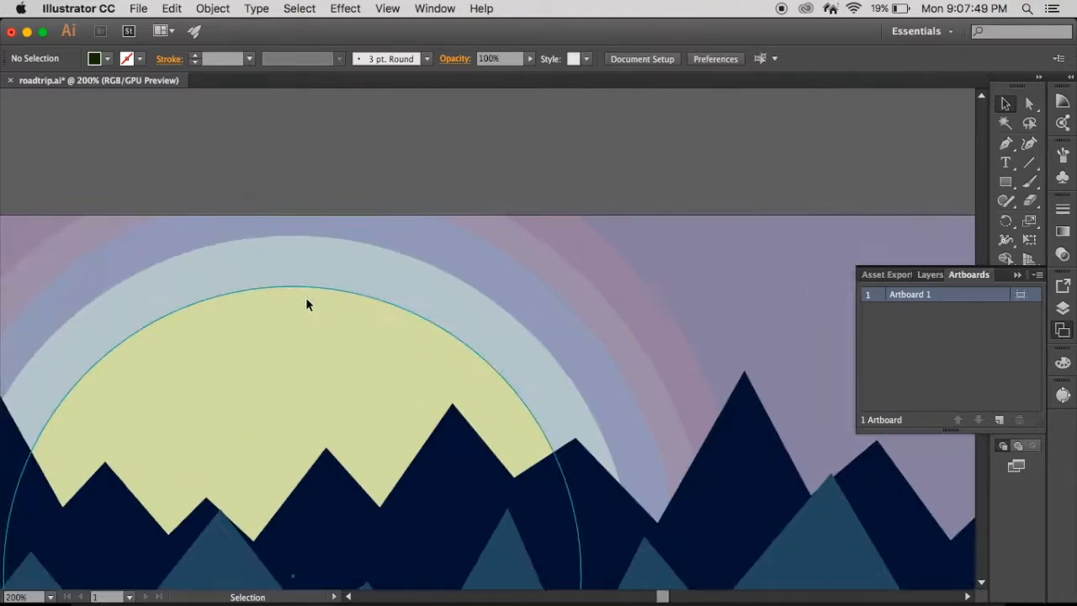
key(super+minus)
key(super+minus)
key(super+minus)
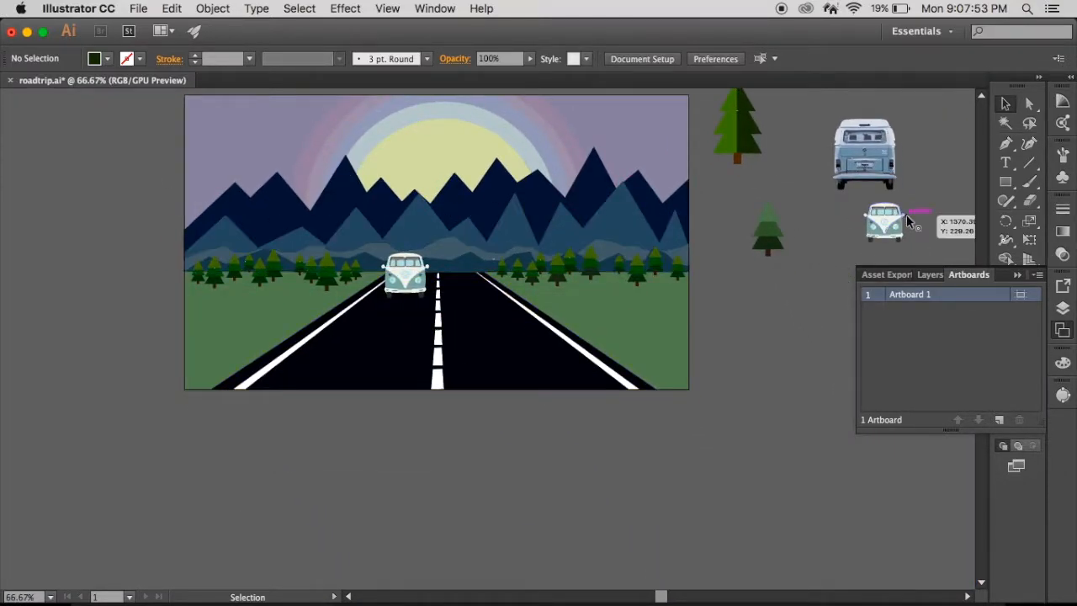
scroll(837, 257, up, 4)
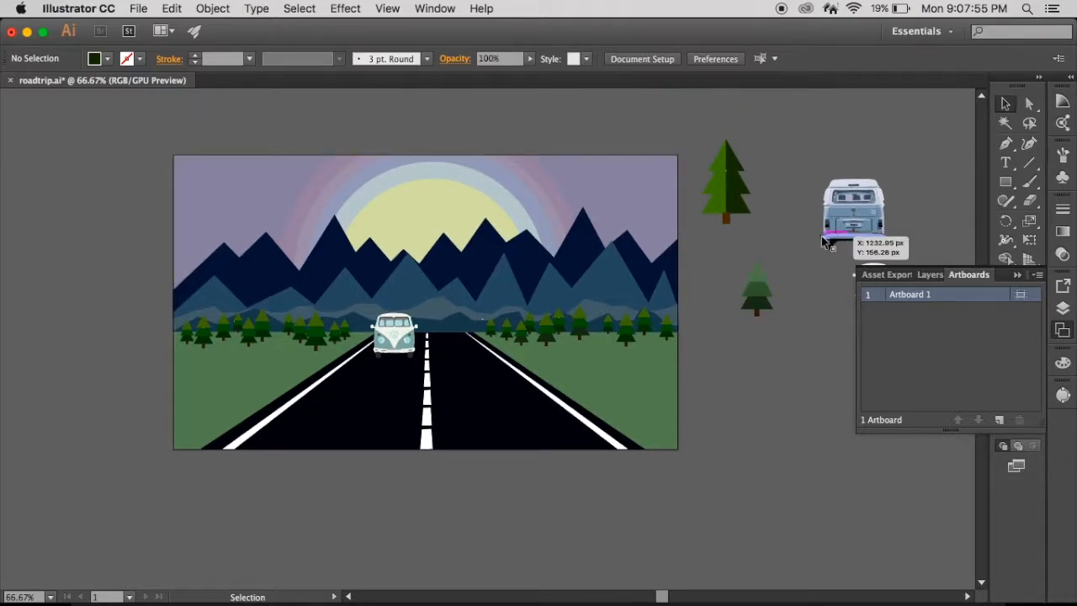
- Hide Layer 4 and Layer 5, and delete the teal van lying underneath the scenery on Layer 20
click(929, 274)
scroll(973, 385, down, 5)
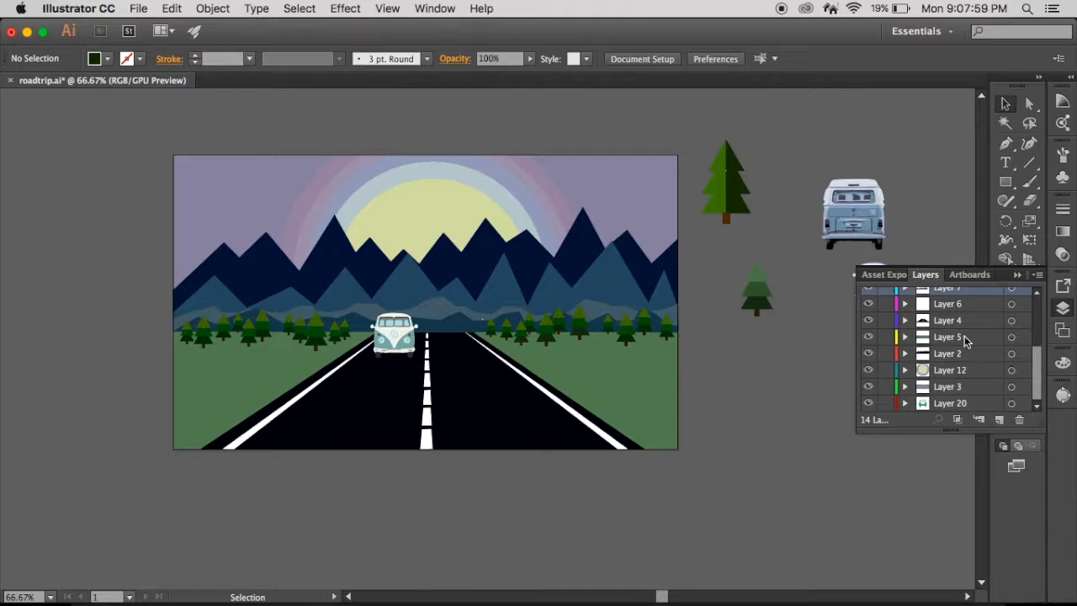
click(870, 290)
click(869, 290)
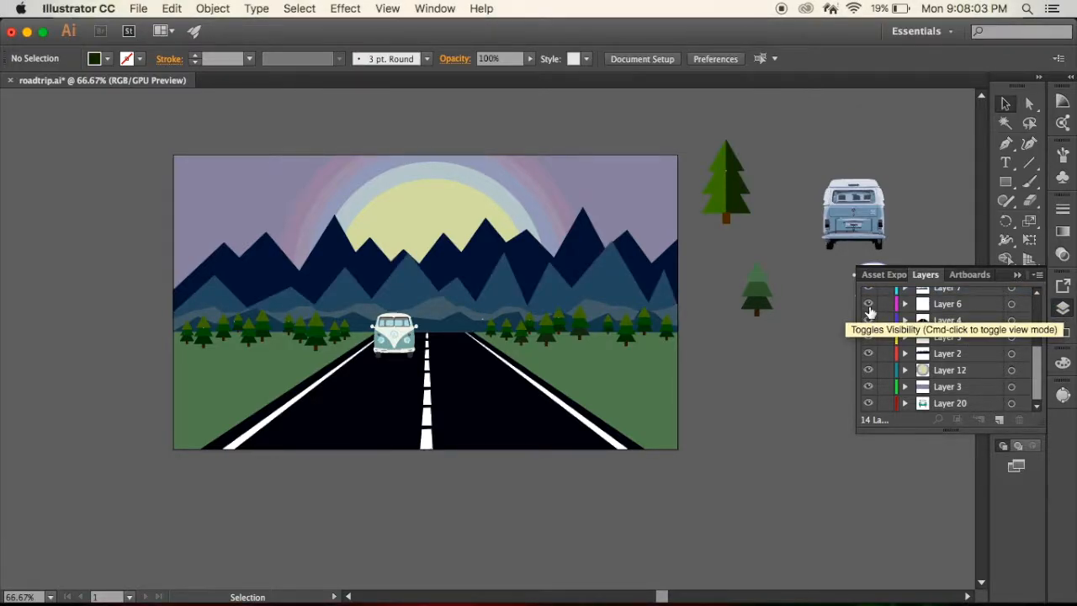
click(867, 327)
click(867, 338)
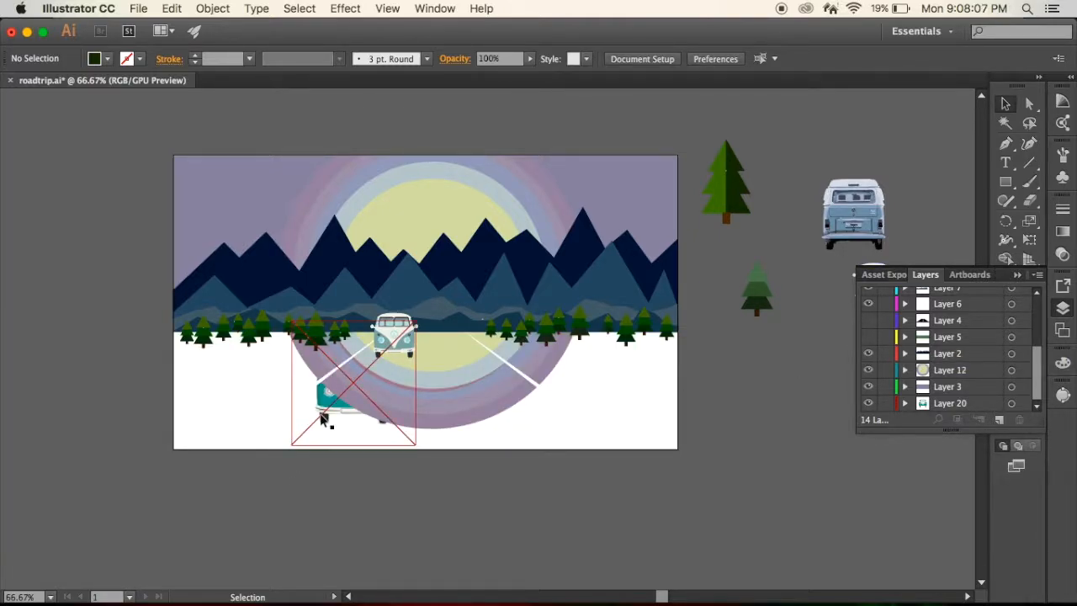
click(332, 410)
key(Delete)
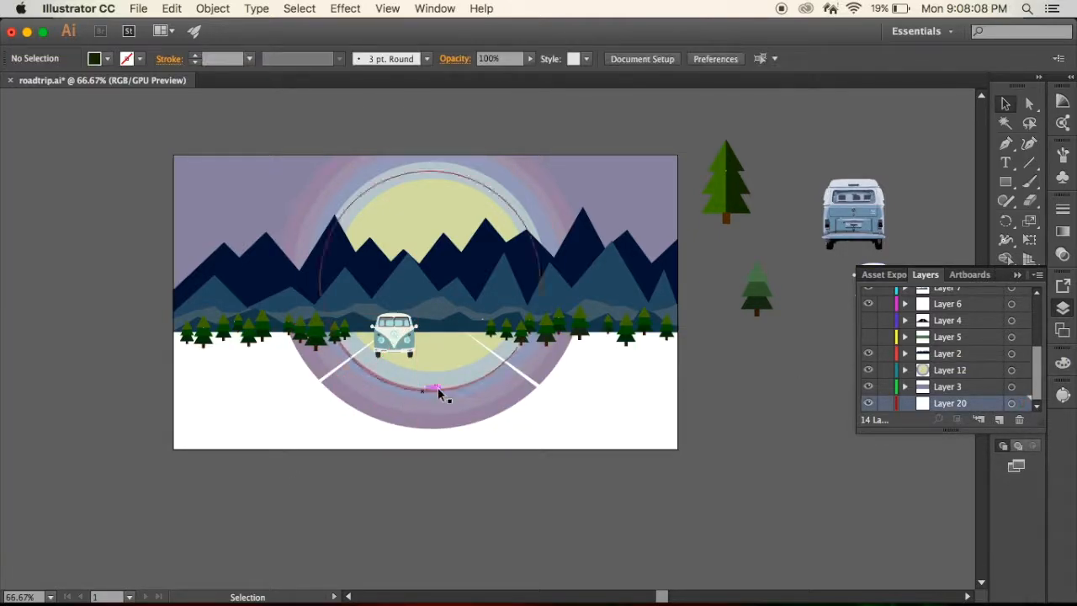
- Make Layer 5 and Layer 4 visible again and collapse the layer list
click(867, 337)
click(867, 320)
scroll(883, 396, down, 2)
scroll(888, 391, up, 2)
scroll(887, 391, up, 3)
click(1018, 276)
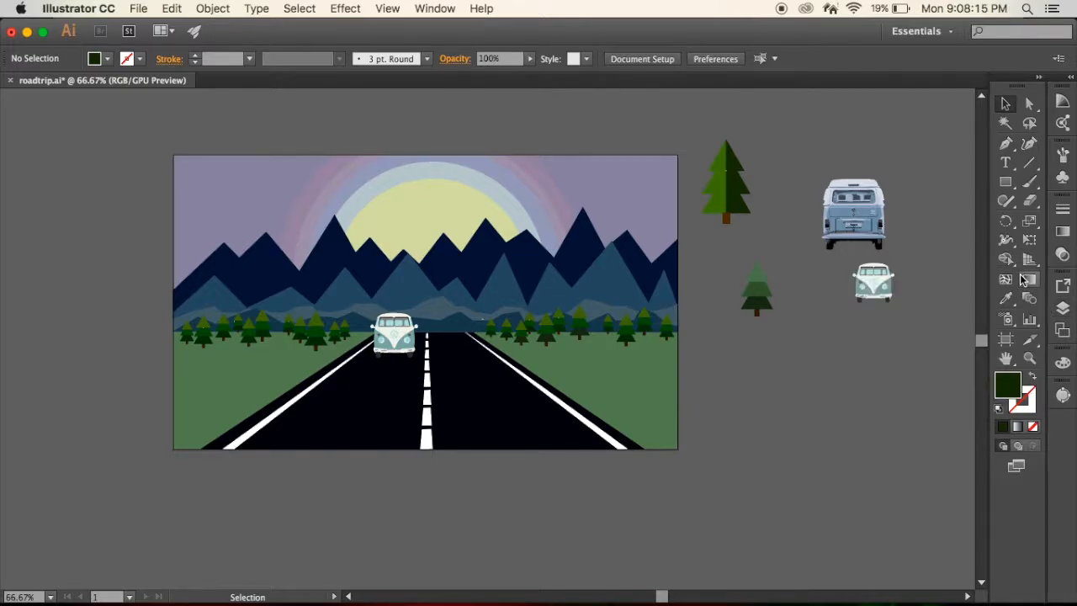
key(super+equal)
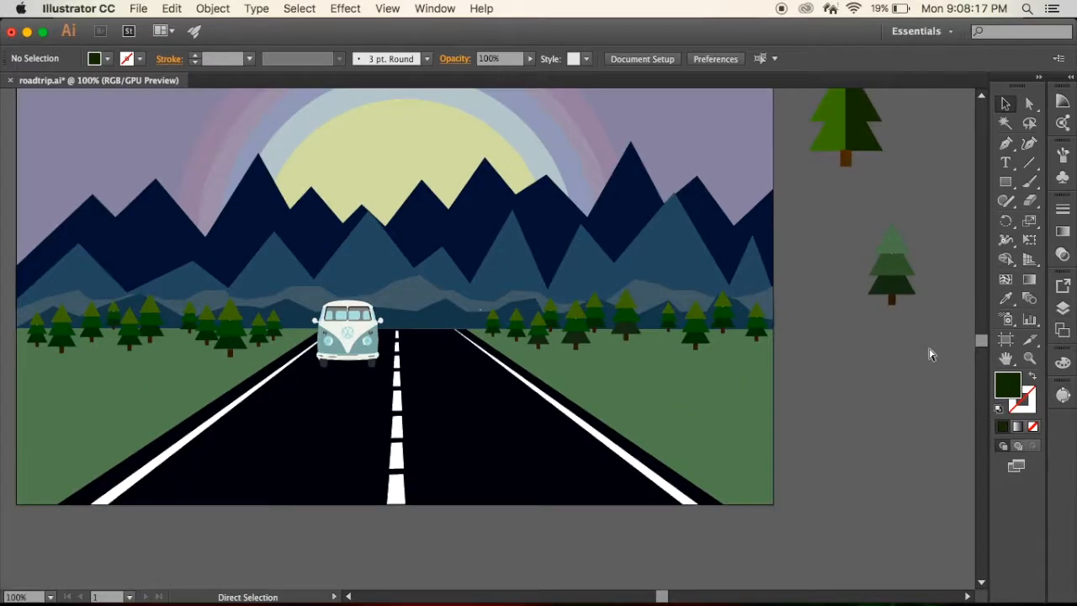
key(super+minus)
scroll(336, 282, up, 3)
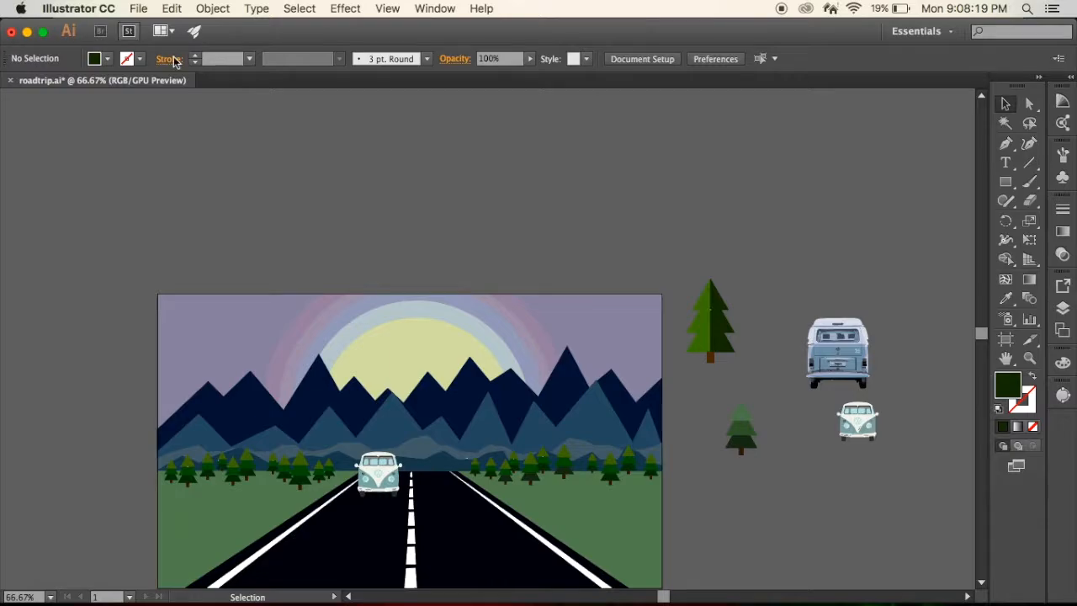
scroll(177, 125, down, 2)
click(141, 58)
click(142, 58)
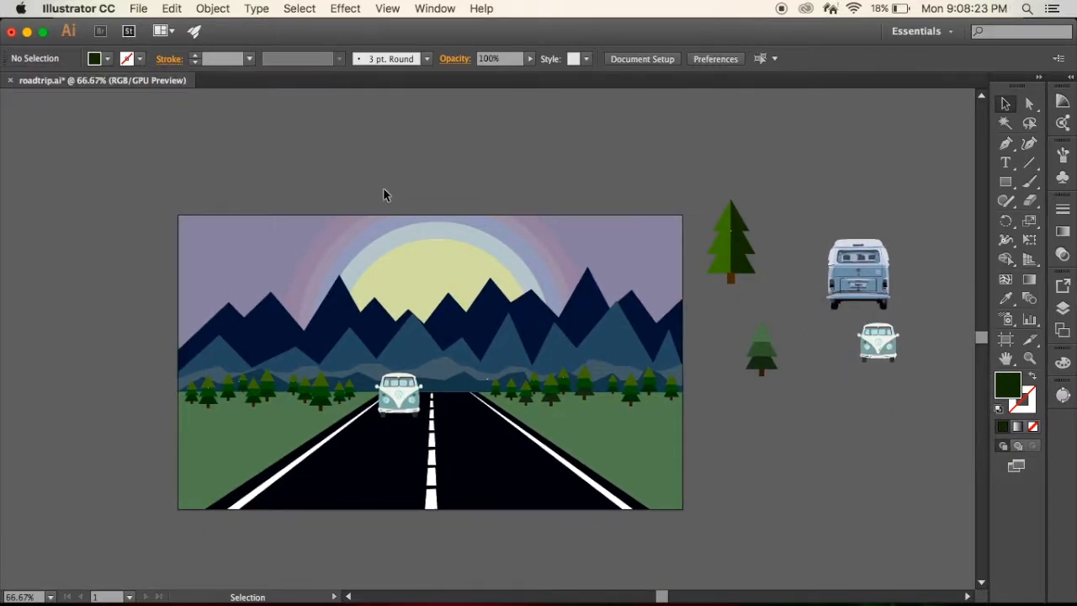
scroll(411, 217, down, 2)
scroll(411, 216, left, 3)
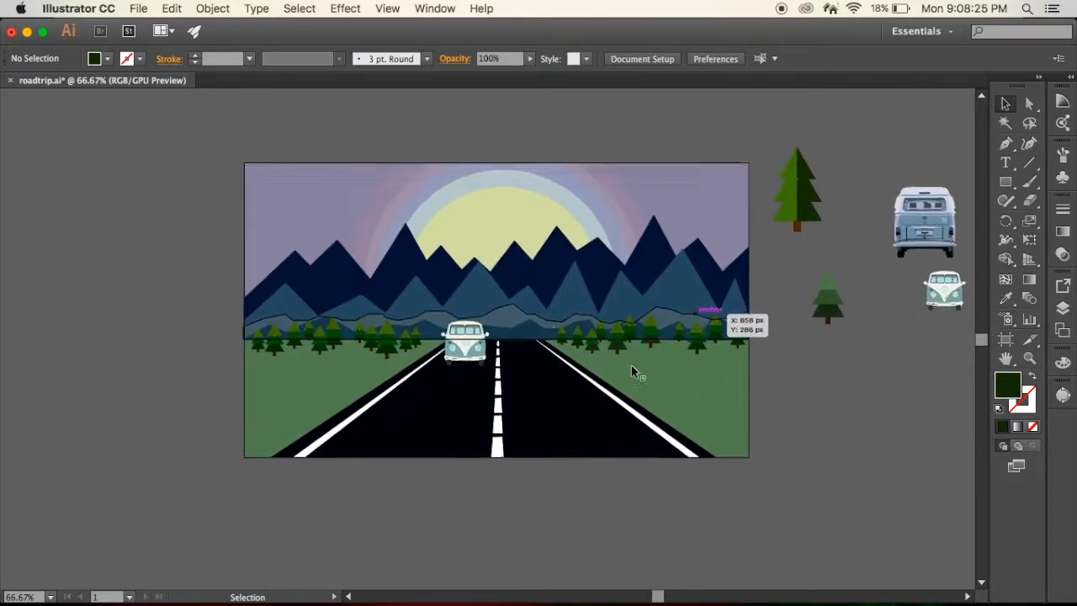
- Select the van on the road and open its group in isolation mode
key(super+equal)
key(super+equal)
key(super+equal)
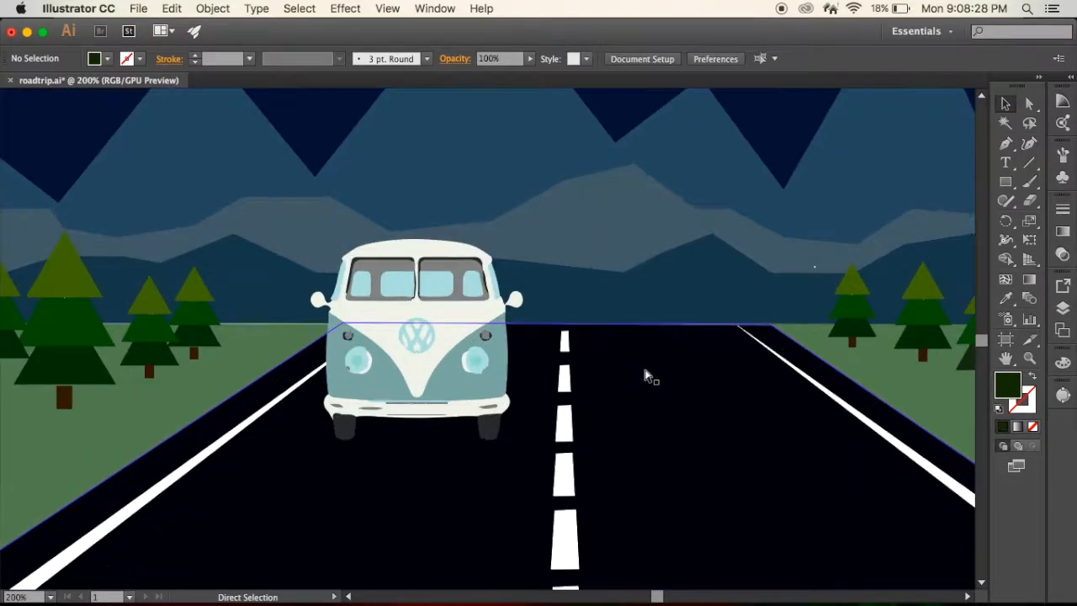
click(501, 353)
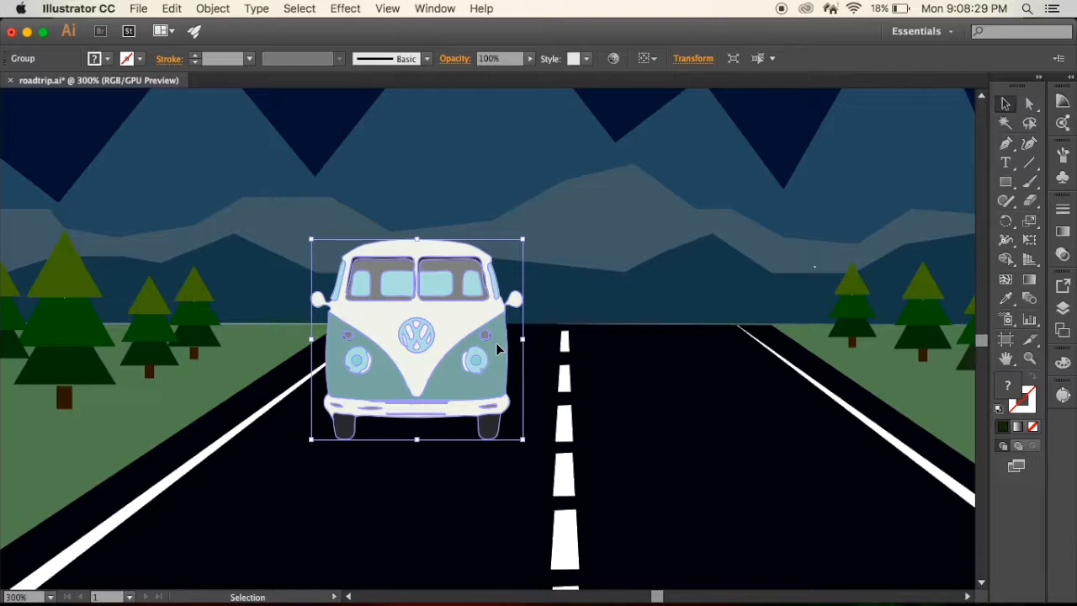
click(1027, 105)
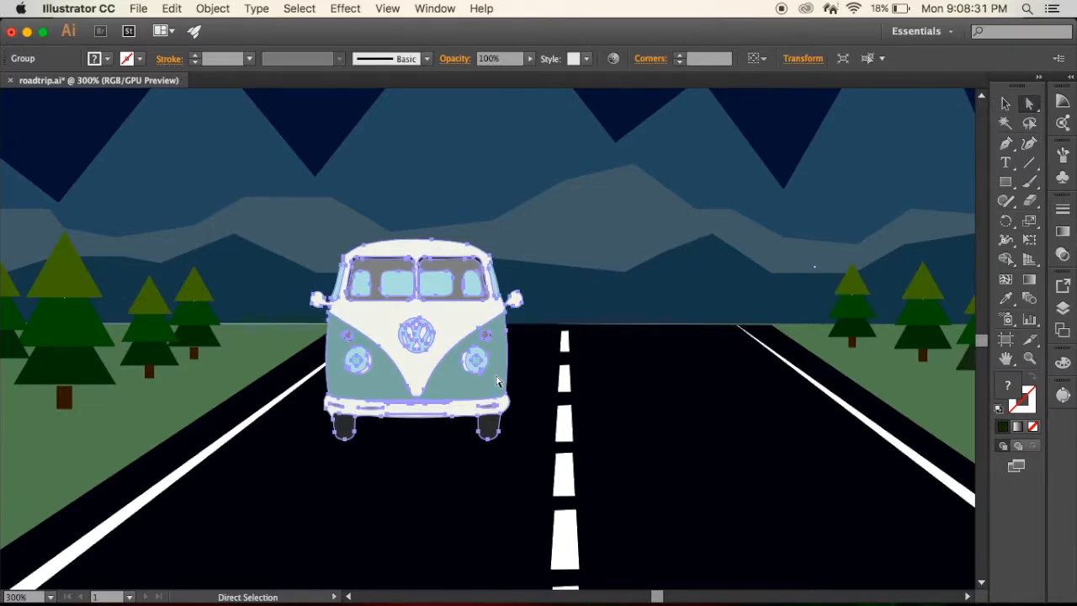
mouse_move(496, 381)
mouse_down()
mouse_move(514, 375)
mouse_move(497, 381)
mouse_up()
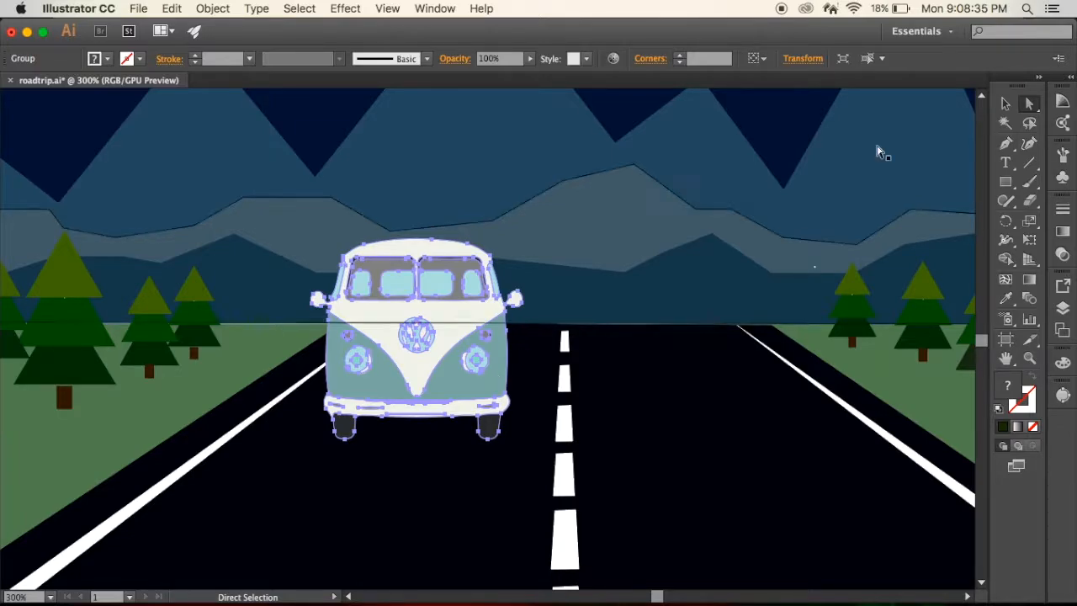
click(1005, 103)
click(476, 394)
double_click(475, 390)
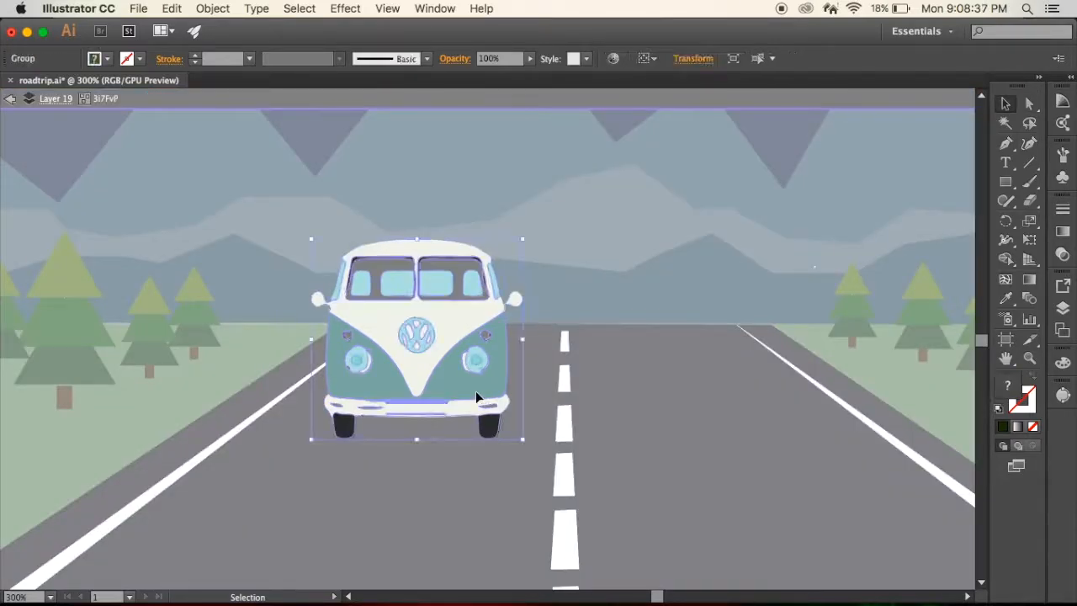
- Enter the nested group inside the isolated van and select its teal front body panel
click(1029, 104)
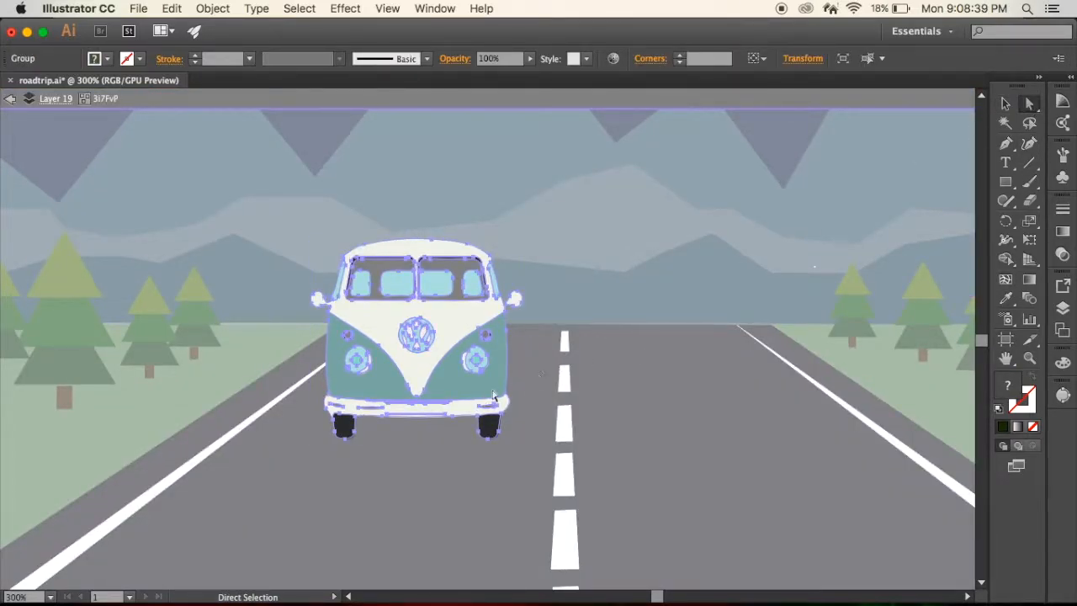
mouse_move(480, 395)
mouse_down()
mouse_move(488, 392)
mouse_move(479, 395)
mouse_up()
click(1004, 104)
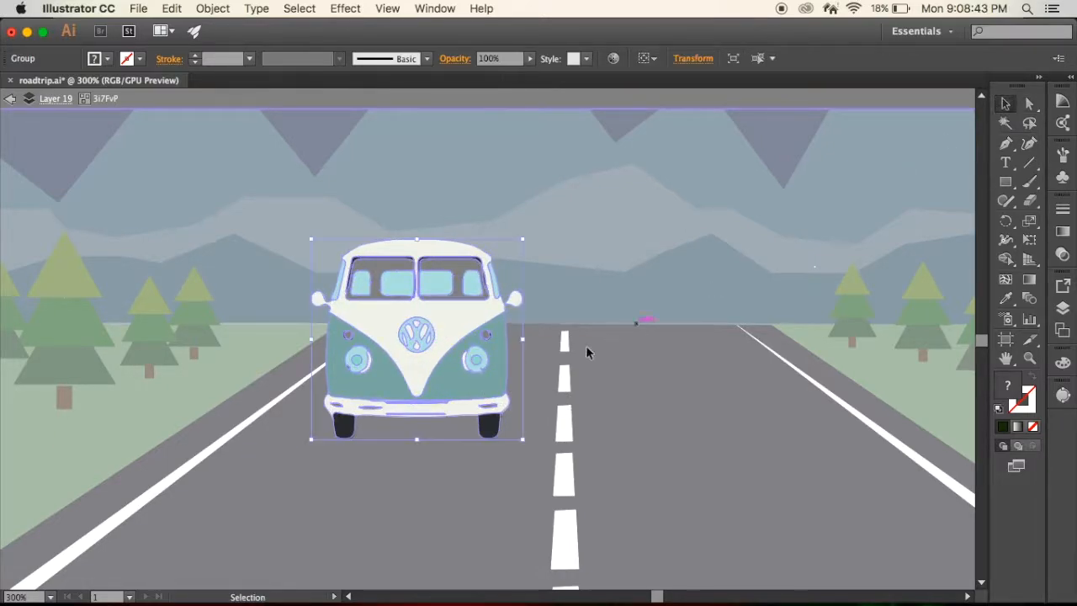
double_click(476, 382)
click(476, 382)
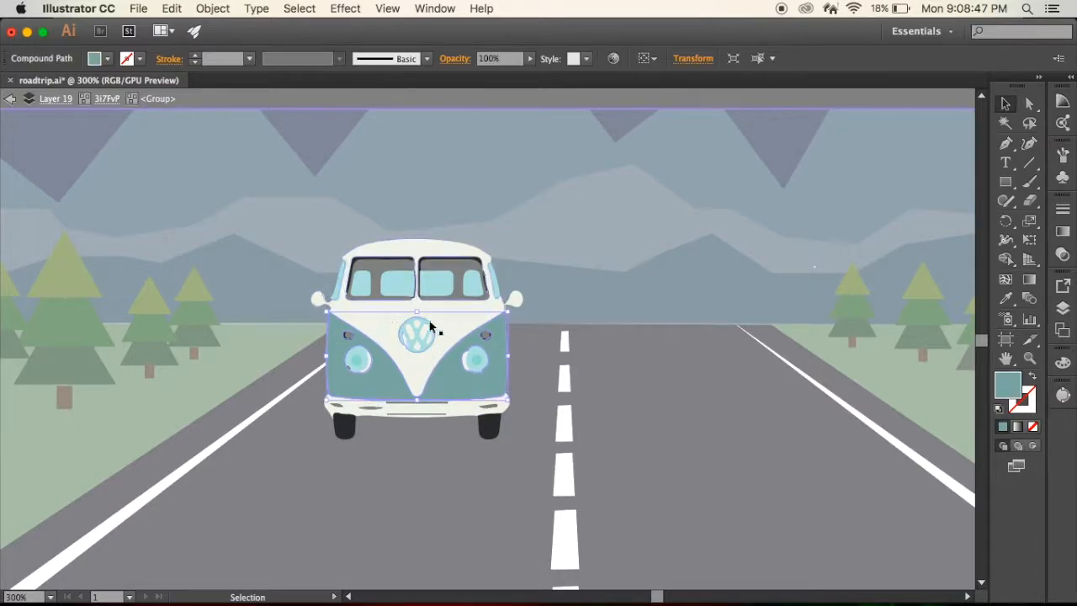
- Move the van's teal front body panel onto the empty road lane beside it, and undo the move
click(514, 366)
drag(514, 366, 730, 397)
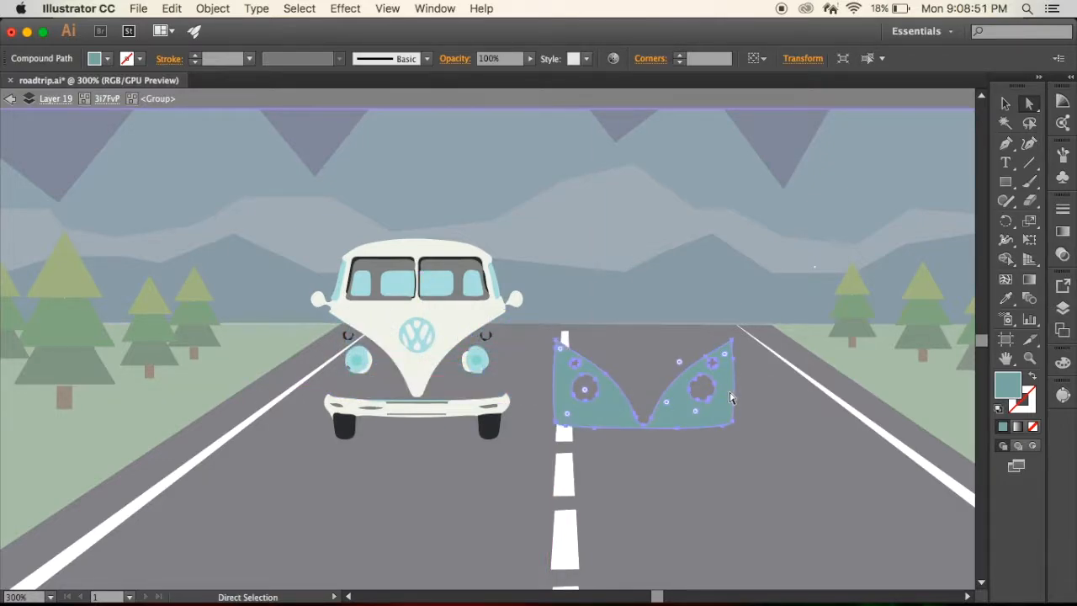
key(super+z)
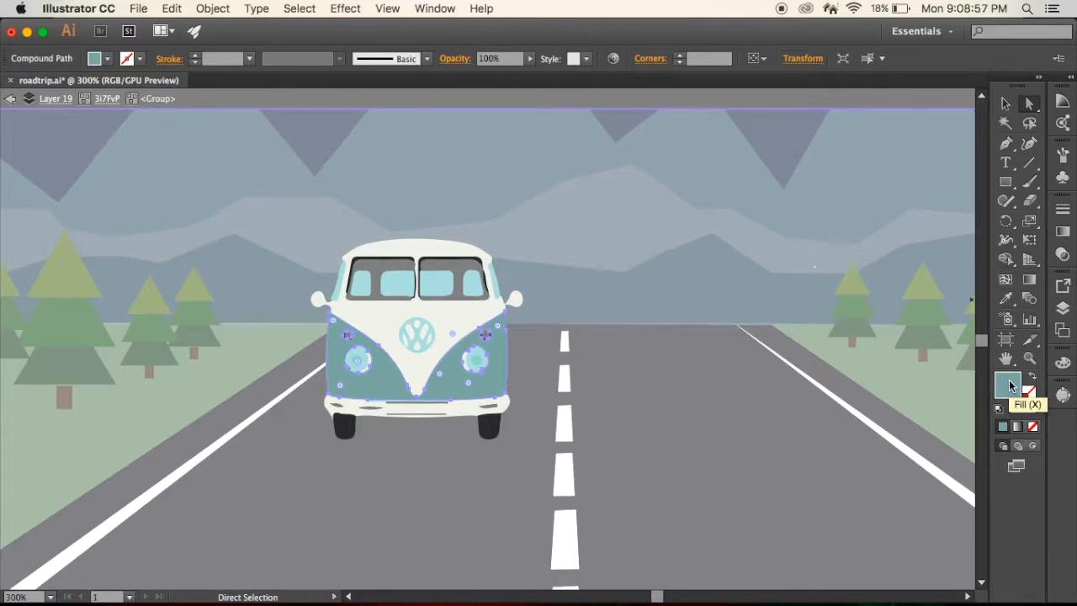
- Deselect the teal panel and exit isolation mode to return to the full illustration
click(713, 406)
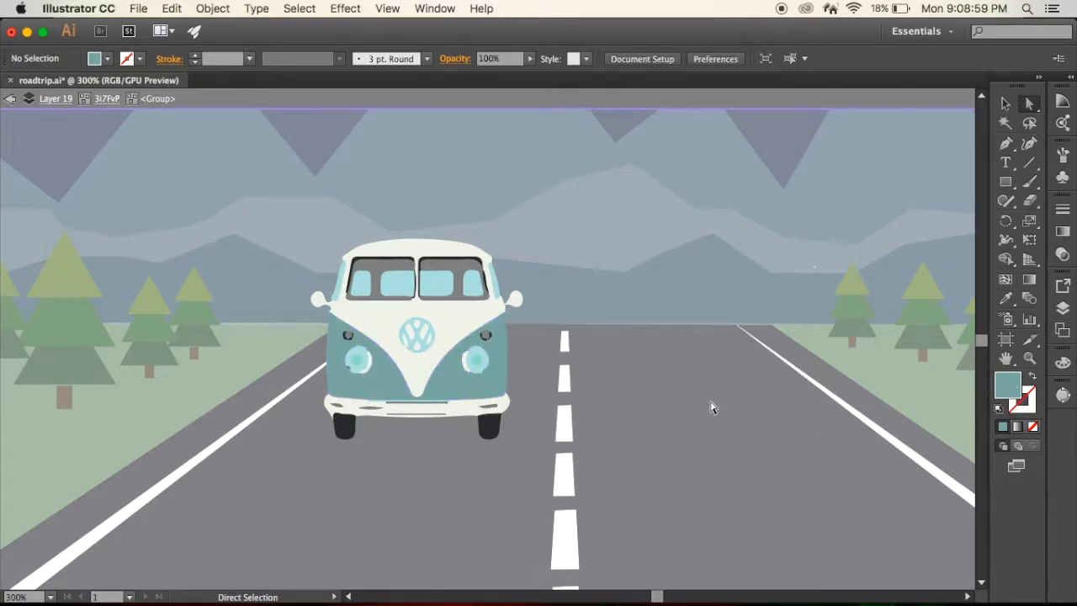
click(1004, 103)
scroll(730, 371, up, 3)
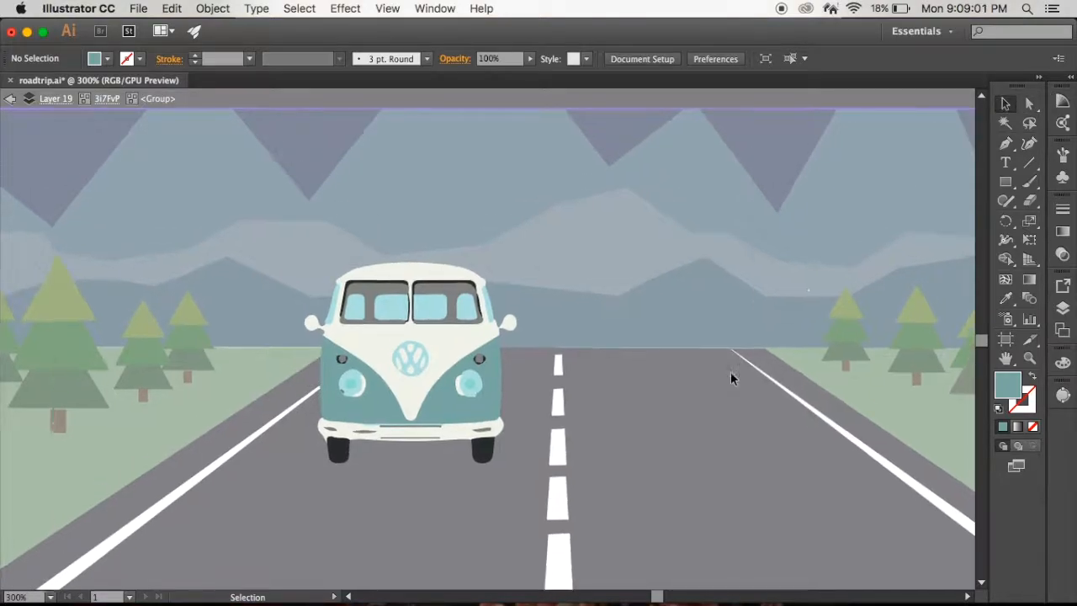
key(super+minus)
key(super+minus)
key(super+minus)
key(super+minus)
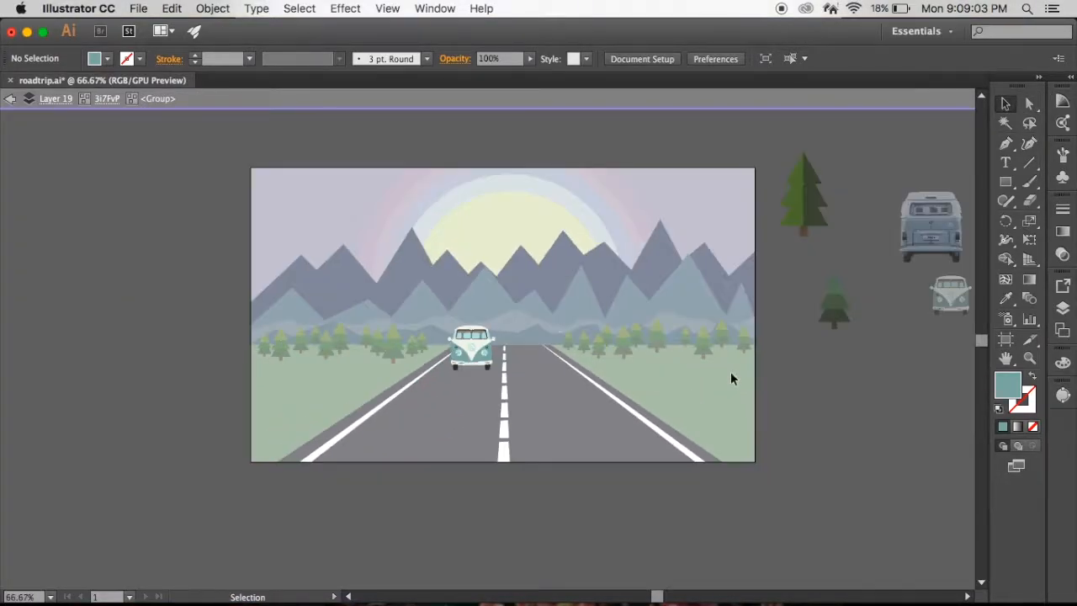
double_click(871, 350)
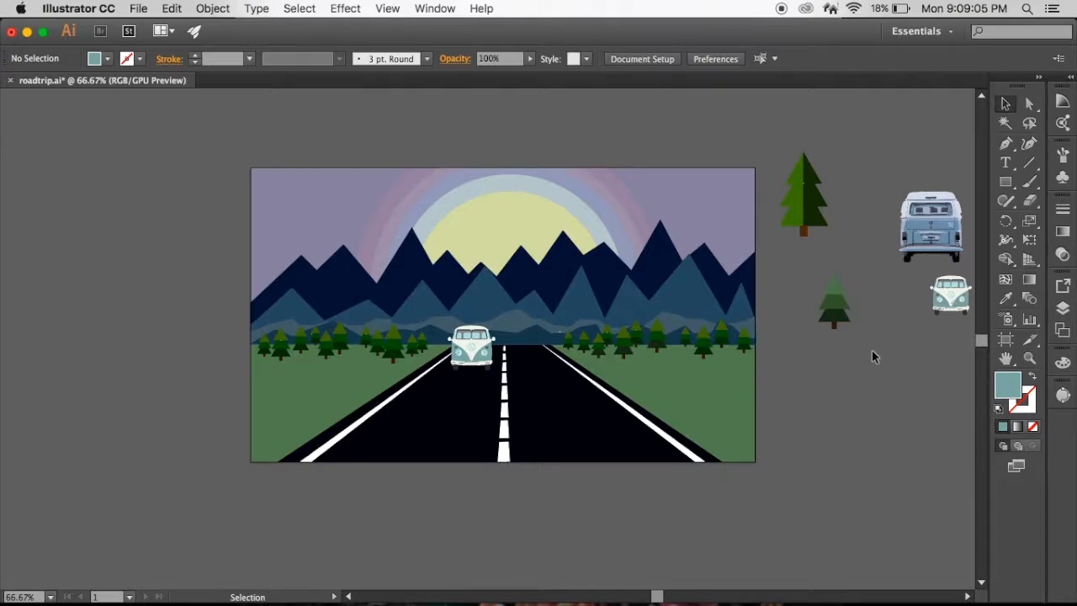
- Save the roadtrip.ai illustration, close its document window, and switch to the Illustrator folder in Finder
drag(470, 349, 490, 341)
key(a)
key(super+s)
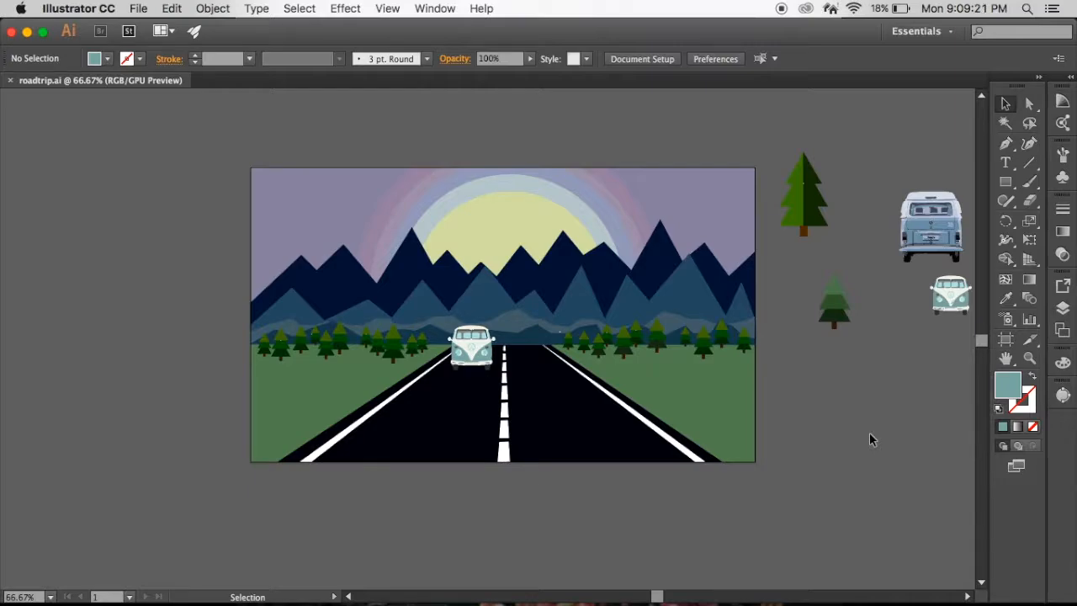
click(11, 32)
click(645, 331)
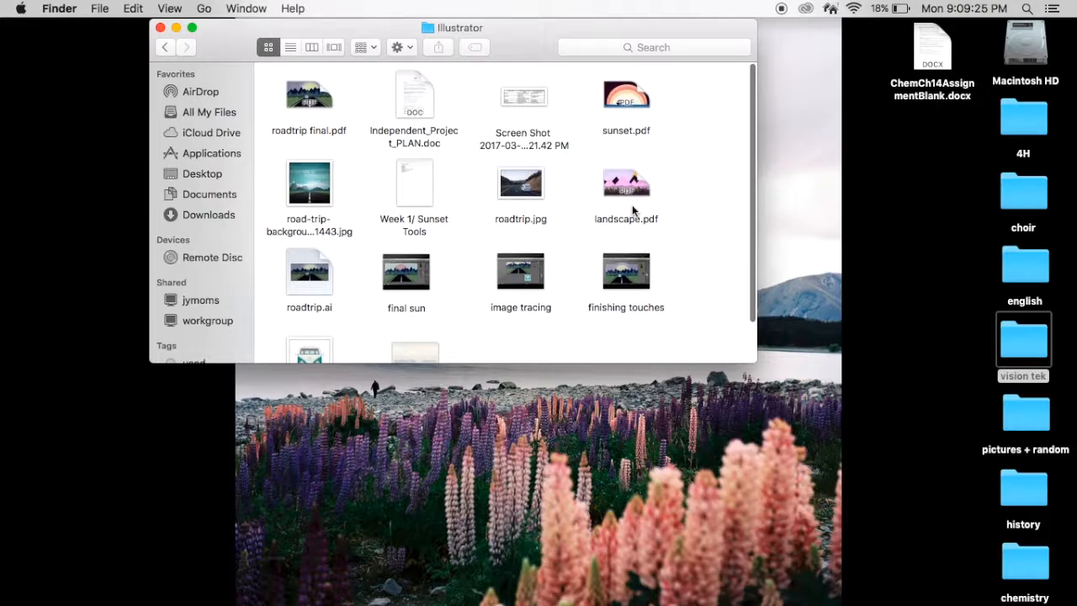
- Open landscape.pdf from the Illustrator folder in Preview, look over the mountain artwork, and close it
double_click(619, 187)
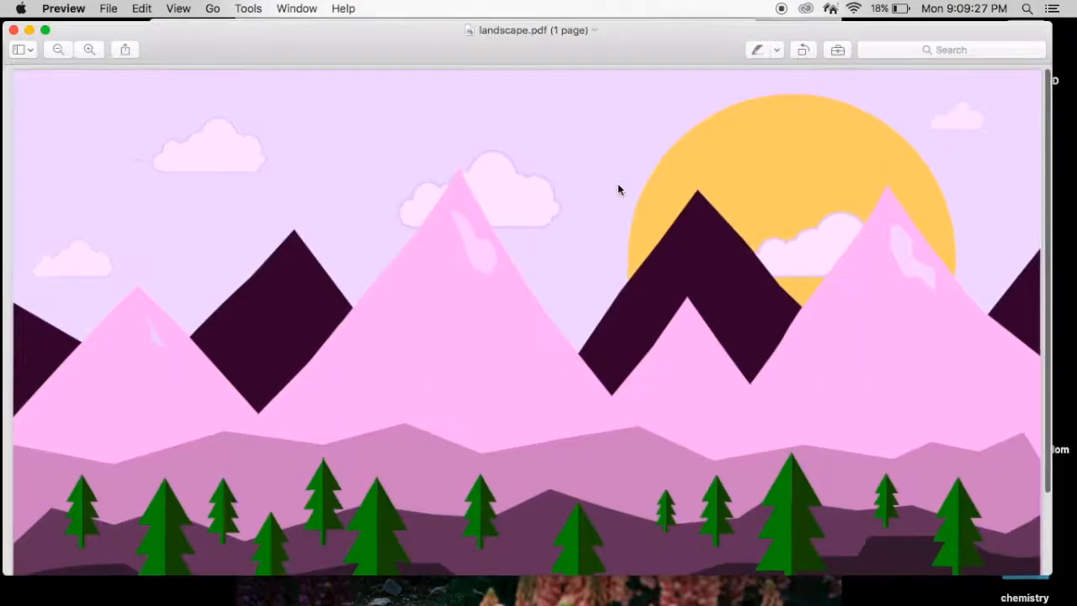
scroll(660, 327, down, 3)
scroll(661, 331, up, 3)
scroll(660, 334, down, 5)
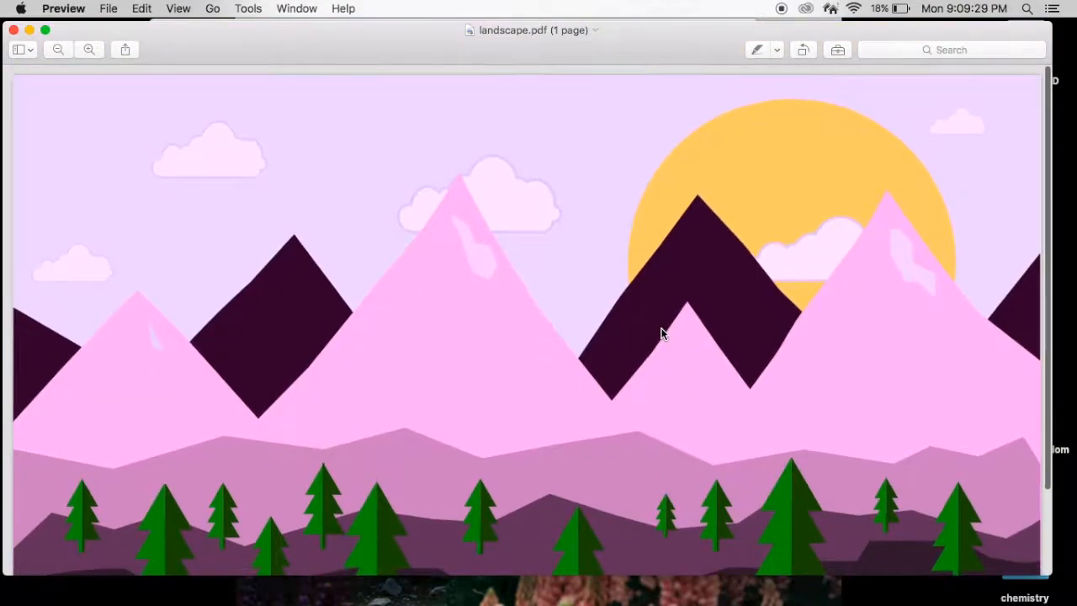
scroll(660, 334, up, 5)
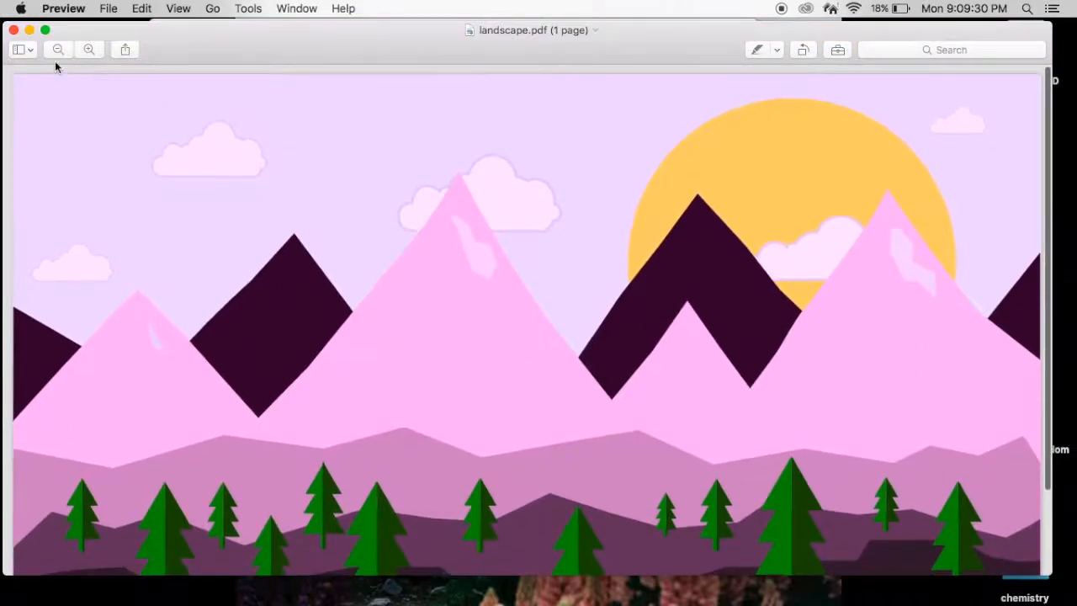
click(14, 30)
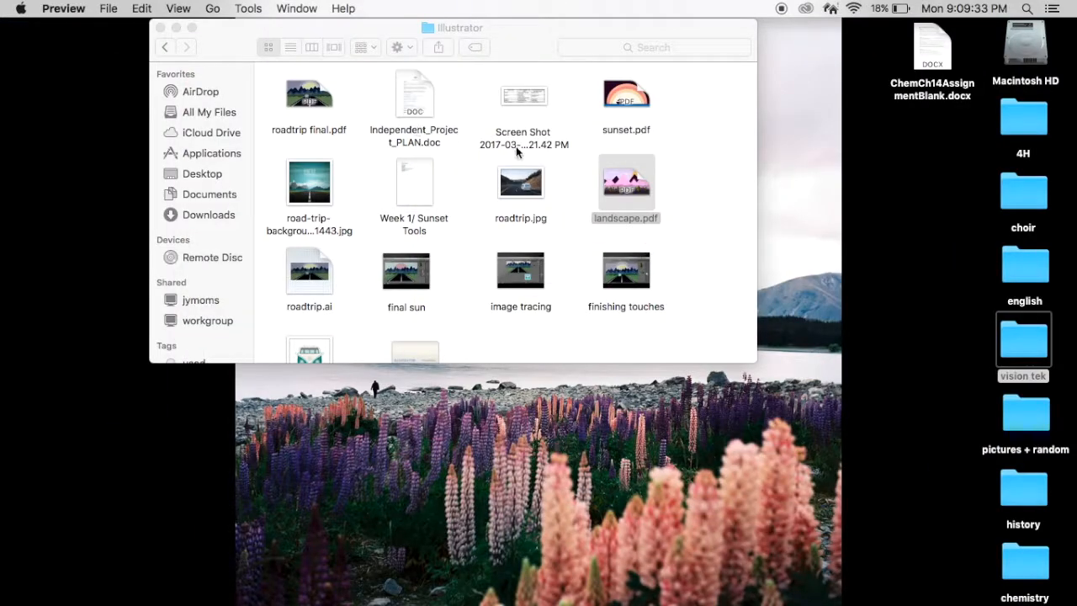
click(688, 163)
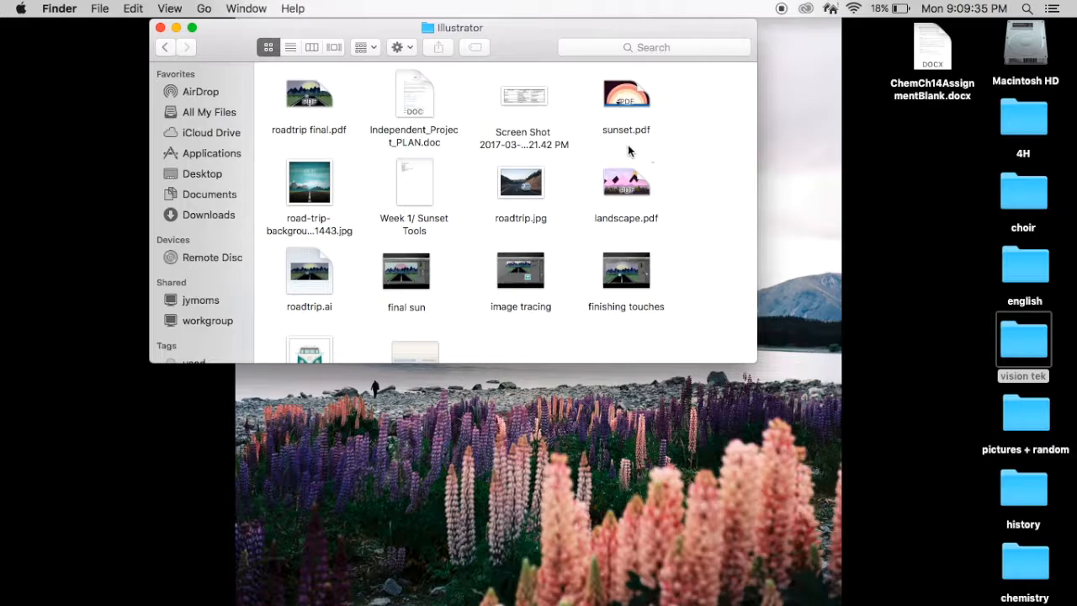
scroll(372, 192, down, 3)
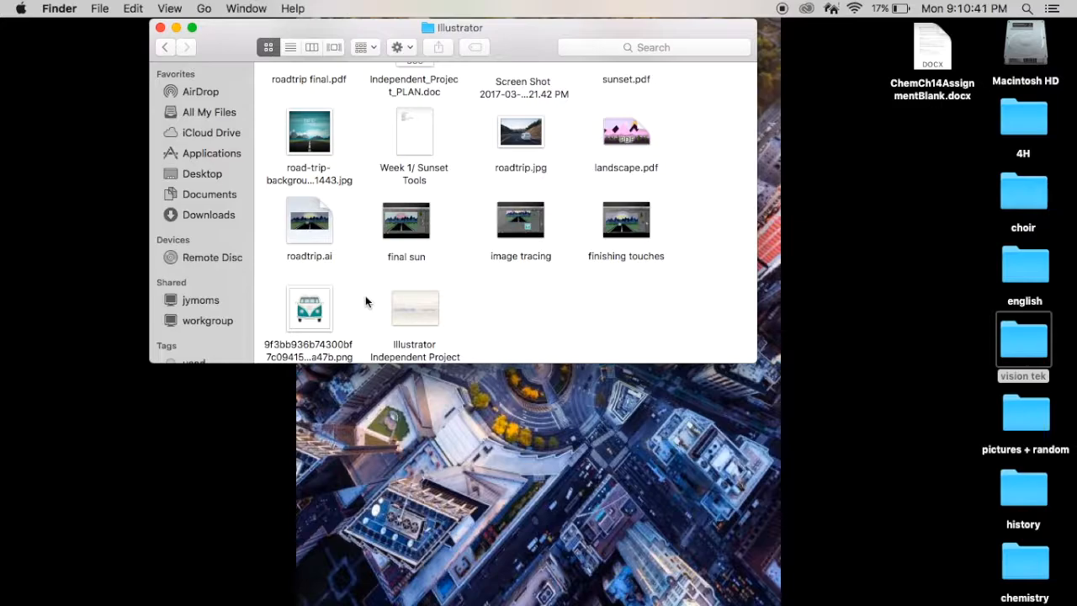
scroll(365, 301, up, 3)
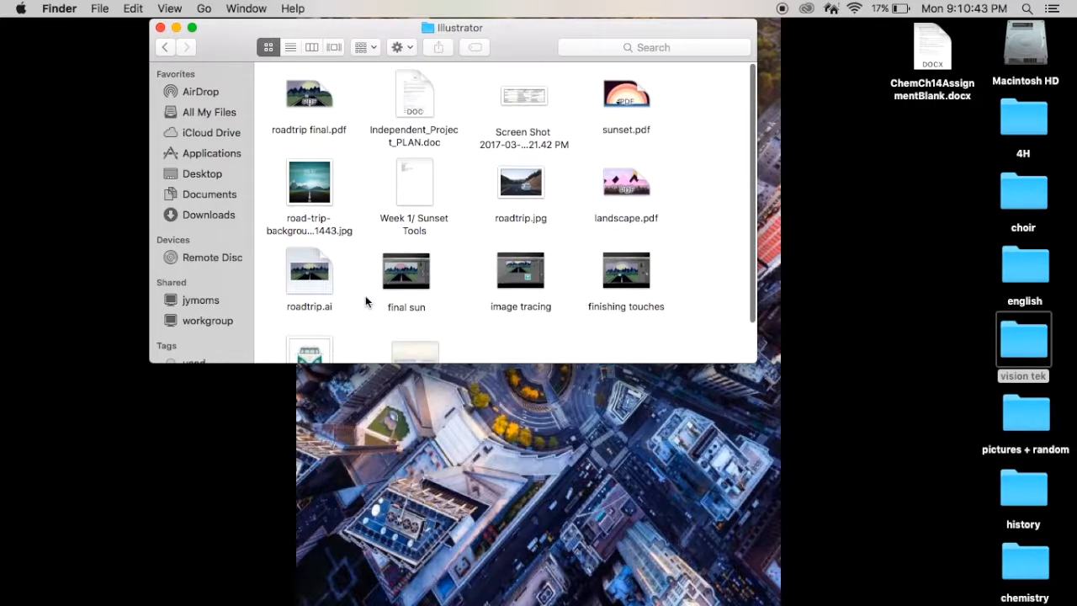
scroll(365, 229, down, 2)
scroll(365, 228, up, 2)
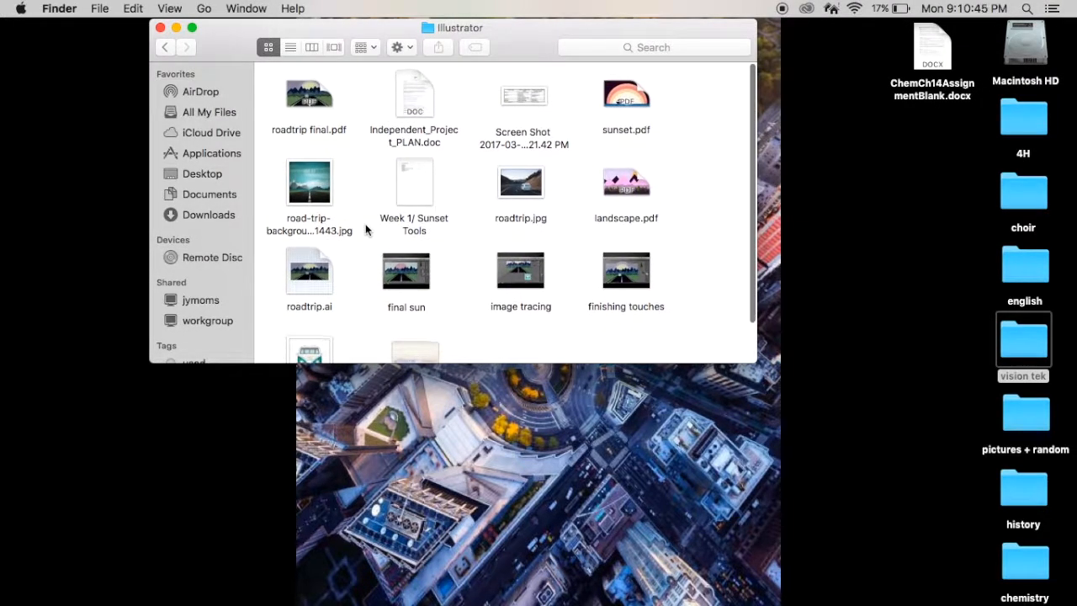